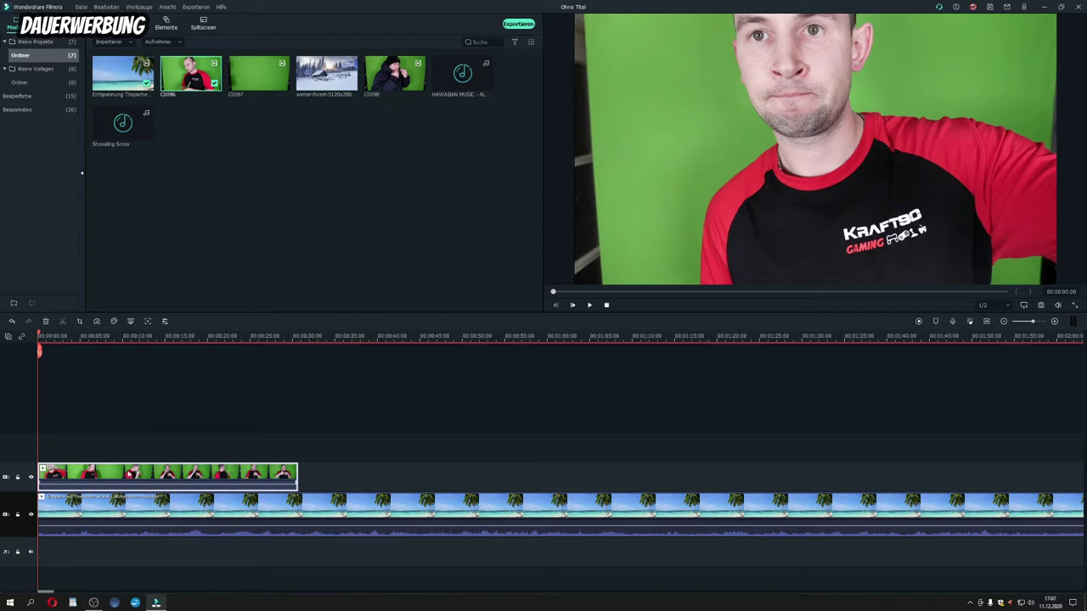
# Split the green-screen clip C0096 at about 8 seconds and delete the opening part, closing the gap at the start.
pyautogui.click(590, 305)
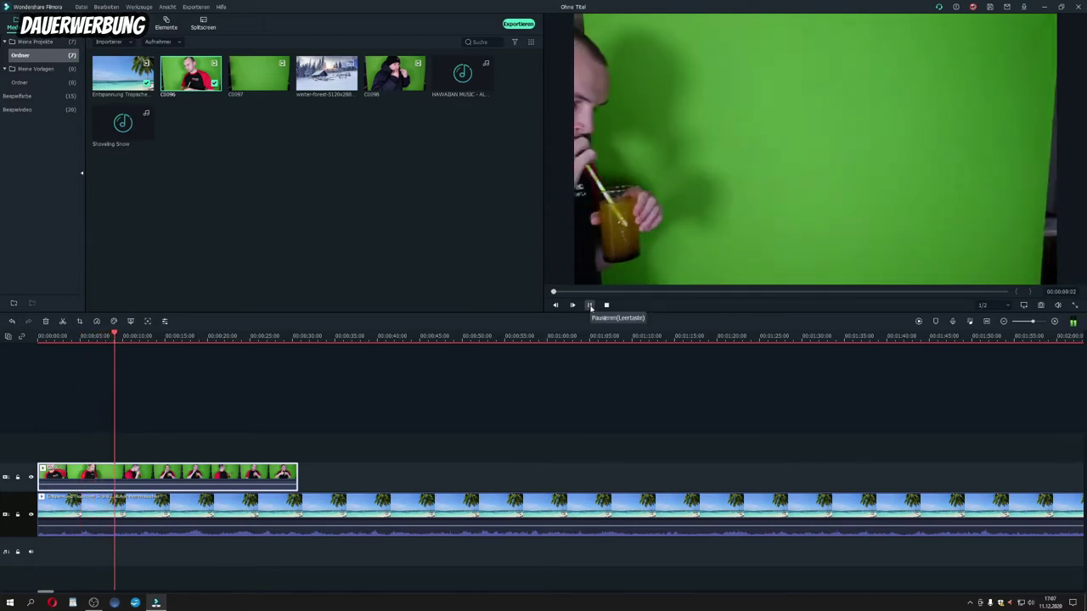
pyautogui.moveTo(117, 336); pyautogui.dragTo(106, 336)
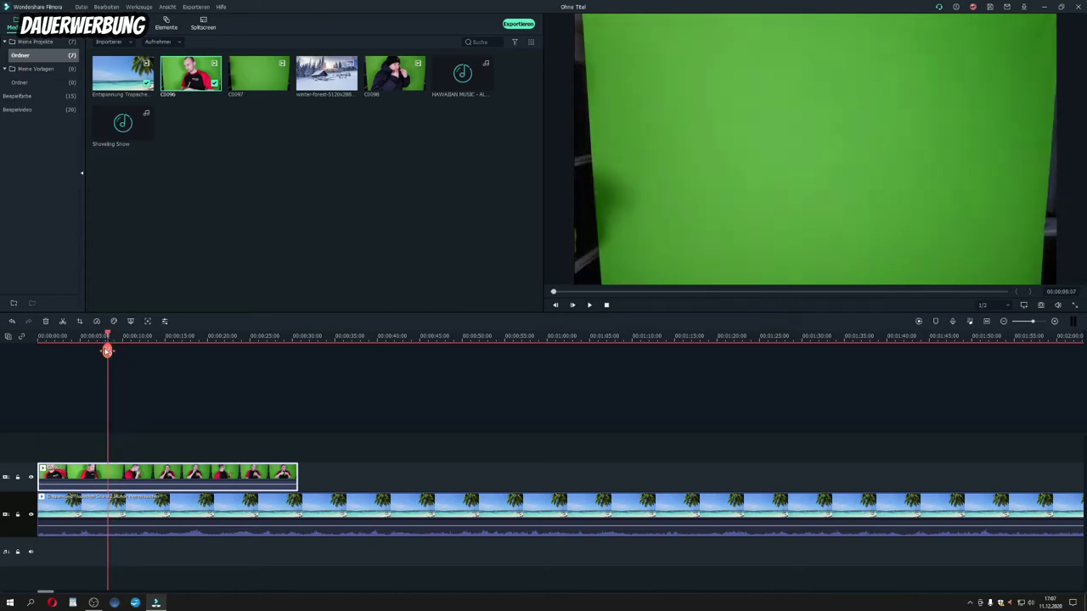
pyautogui.click(107, 350)
pyautogui.click(53, 470)
pyautogui.rightClick(52, 470)
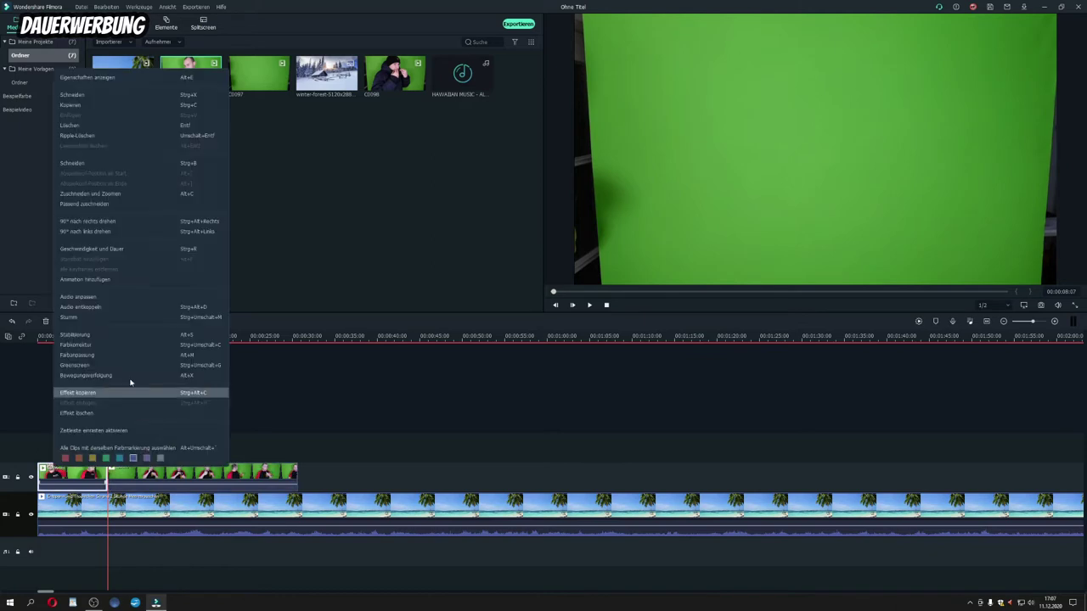
pyautogui.click(73, 126)
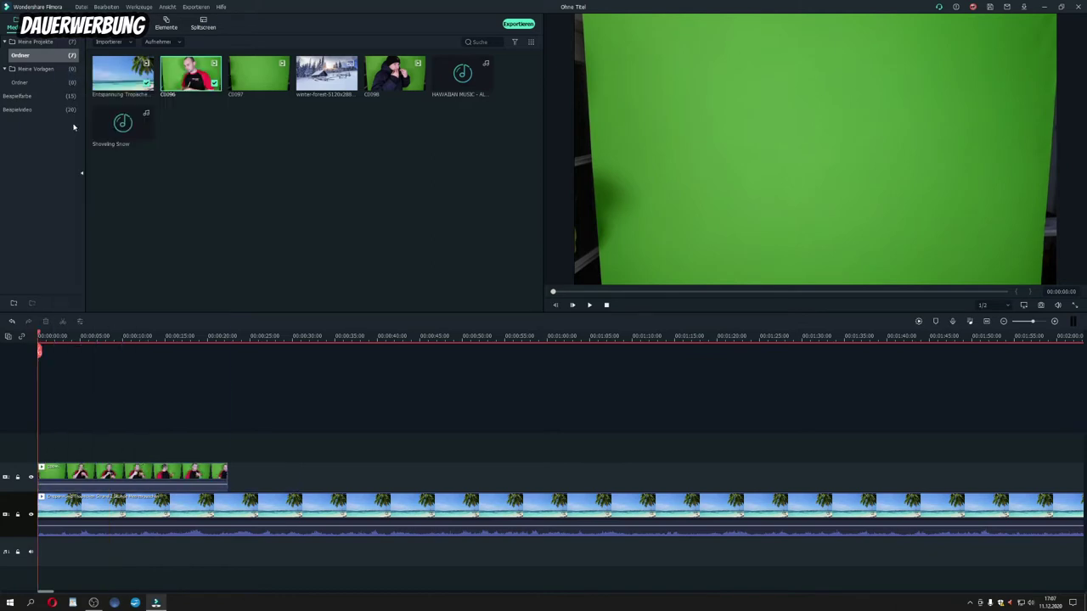
# Play the shortened clip, split it at 00:00:19:02 and delete the ending where the hand reaches for the camera.
pyautogui.click(588, 306)
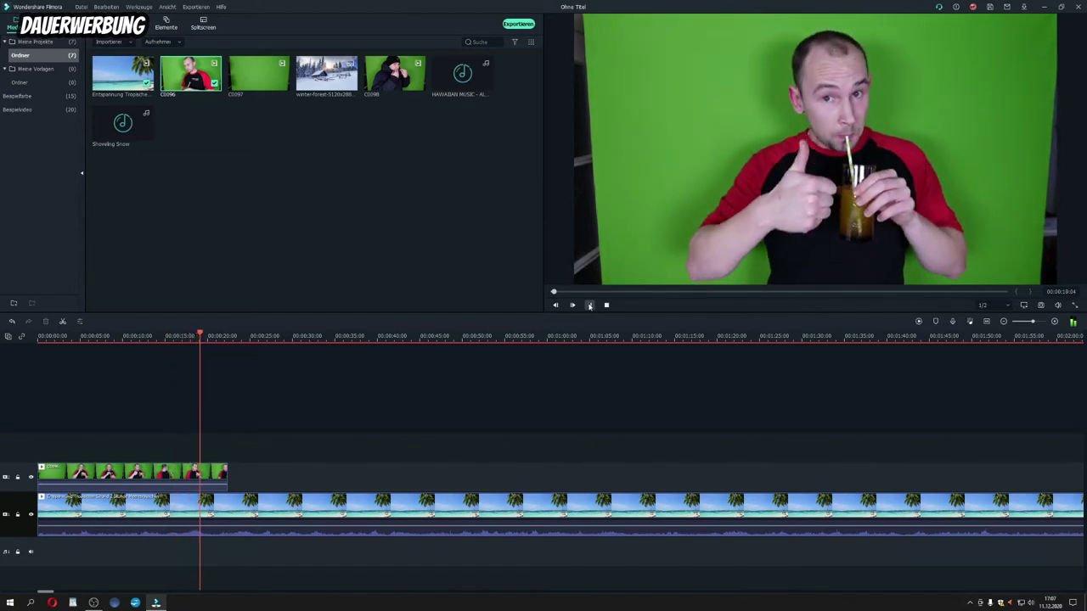
pyautogui.click(589, 306)
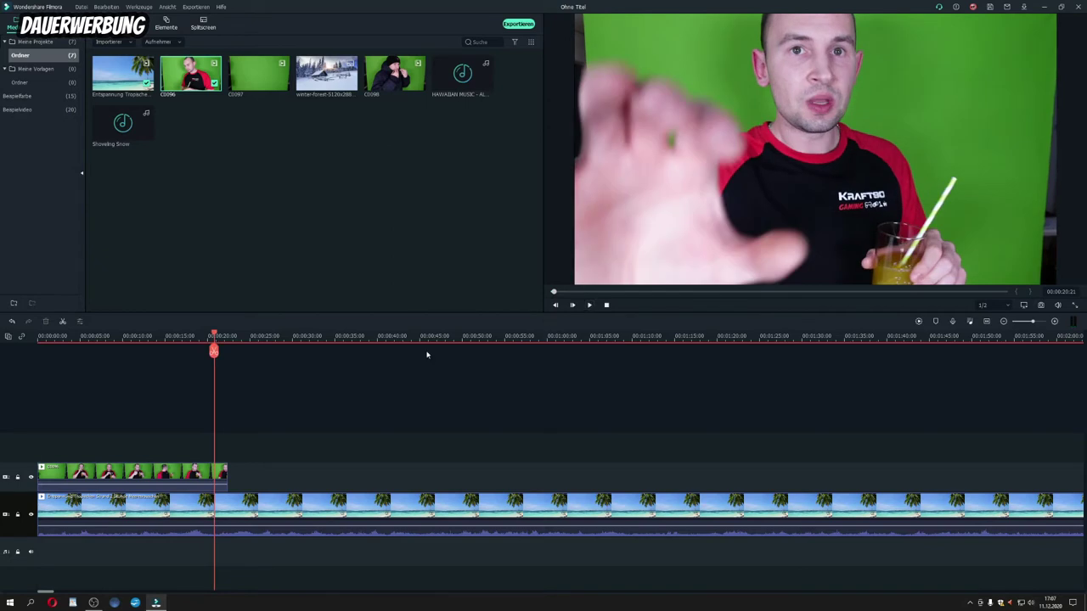
pyautogui.moveTo(213, 335); pyautogui.dragTo(200, 339)
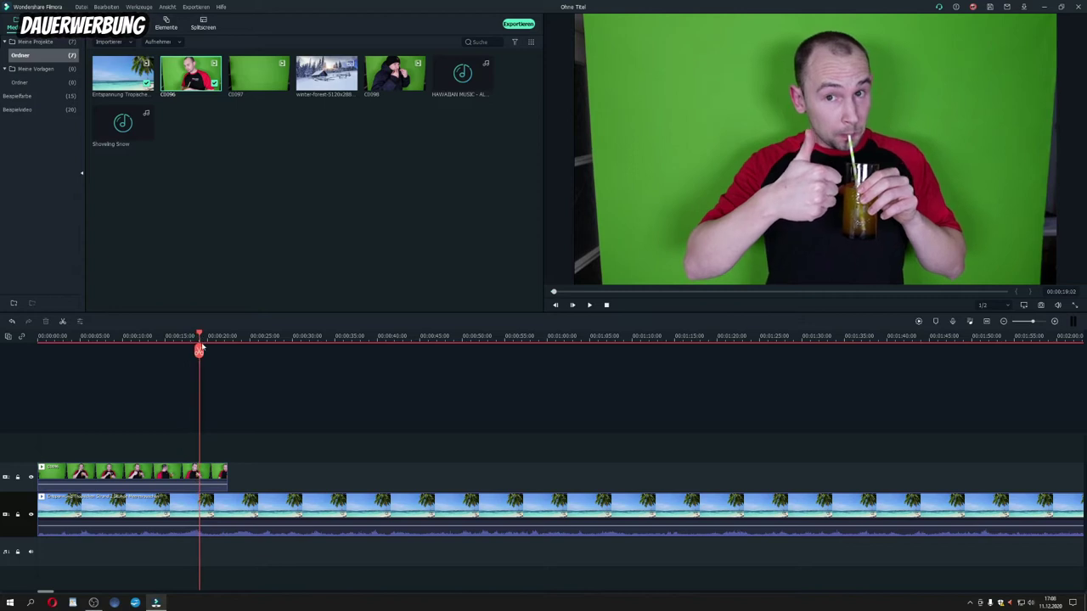
pyautogui.click(200, 351)
pyautogui.click(213, 478)
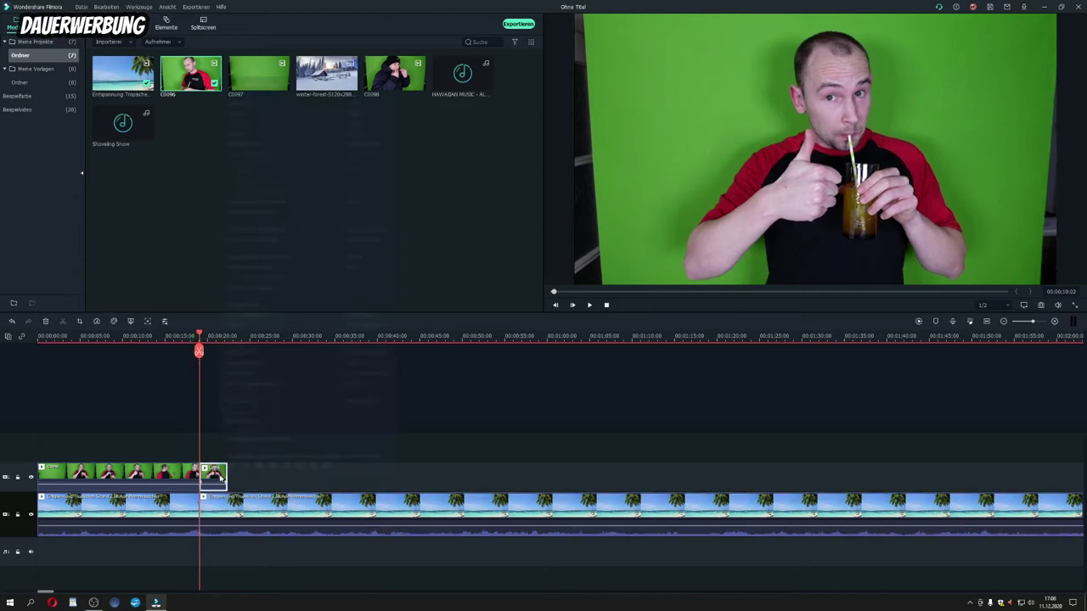
pyautogui.rightClick(217, 478)
pyautogui.click(251, 140)
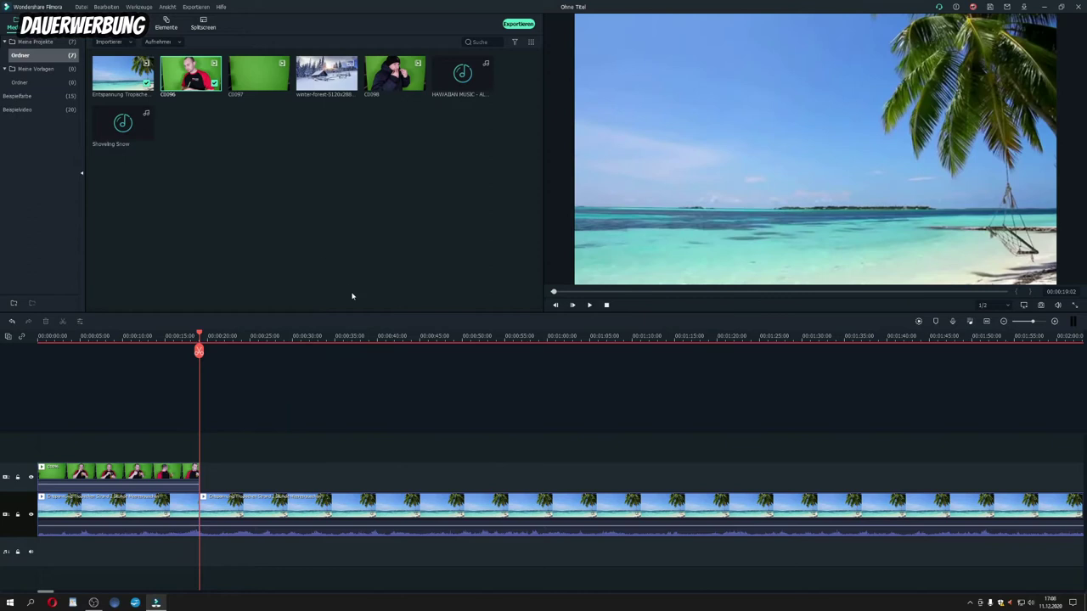
# Crop the green-screen clip at 16:9 to about 1743 x 980 so the frame excludes the studio edges.
pyautogui.click(55, 338)
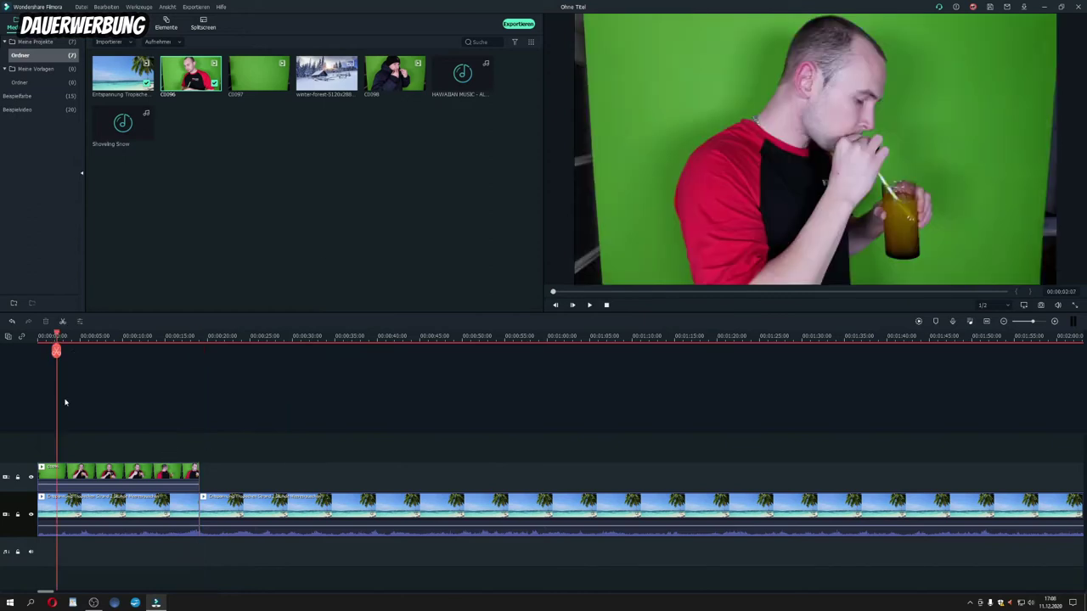
pyautogui.click(100, 473)
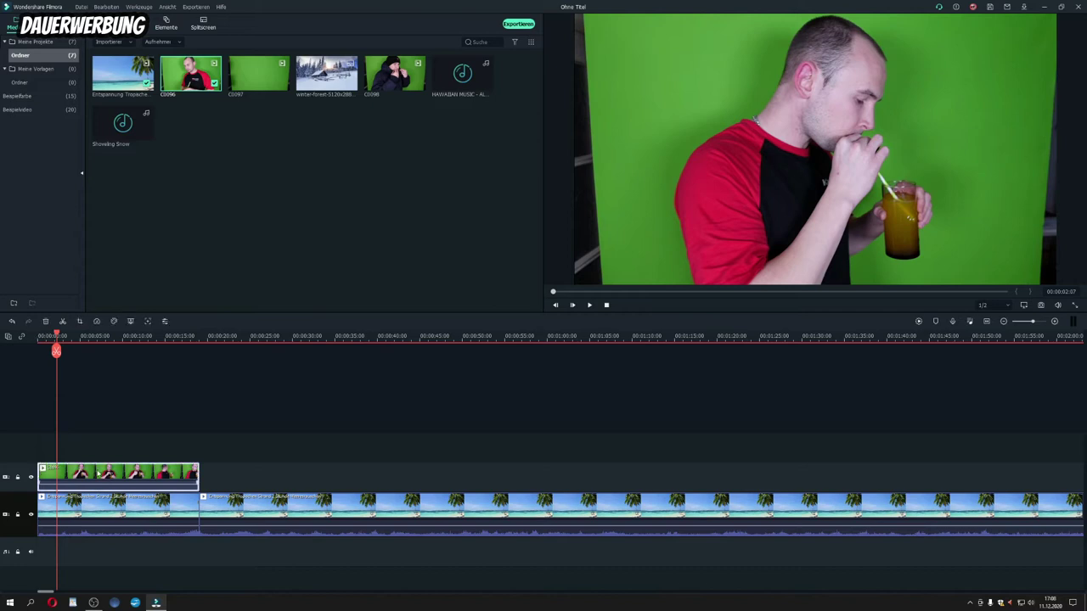
pyautogui.click(80, 322)
pyautogui.moveTo(379, 359); pyautogui.dragTo(397, 348)
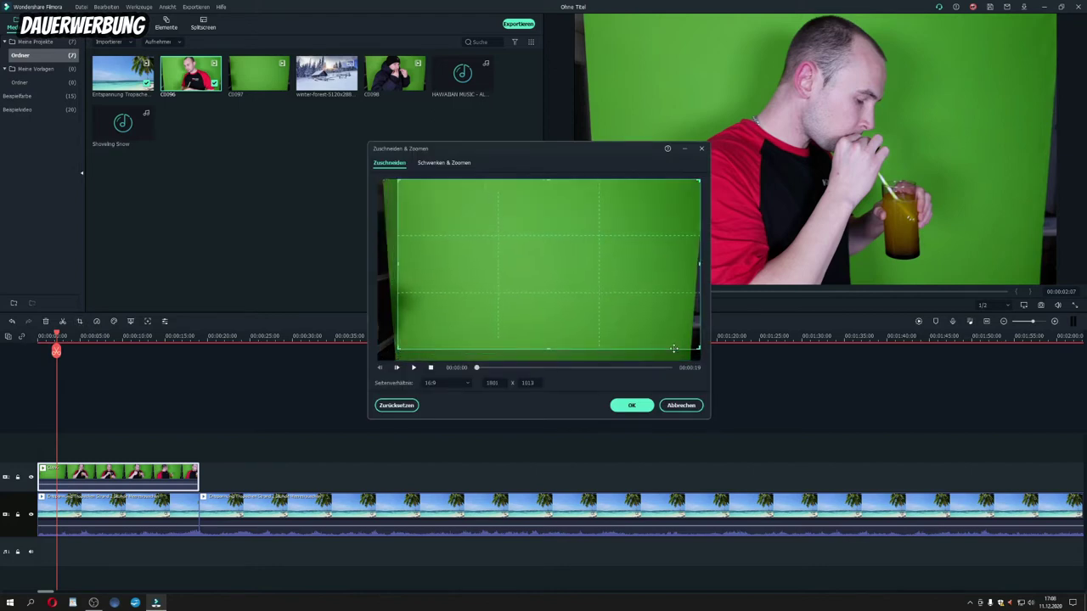
pyautogui.moveTo(701, 348); pyautogui.dragTo(687, 343)
pyautogui.moveTo(613, 280); pyautogui.dragTo(611, 274)
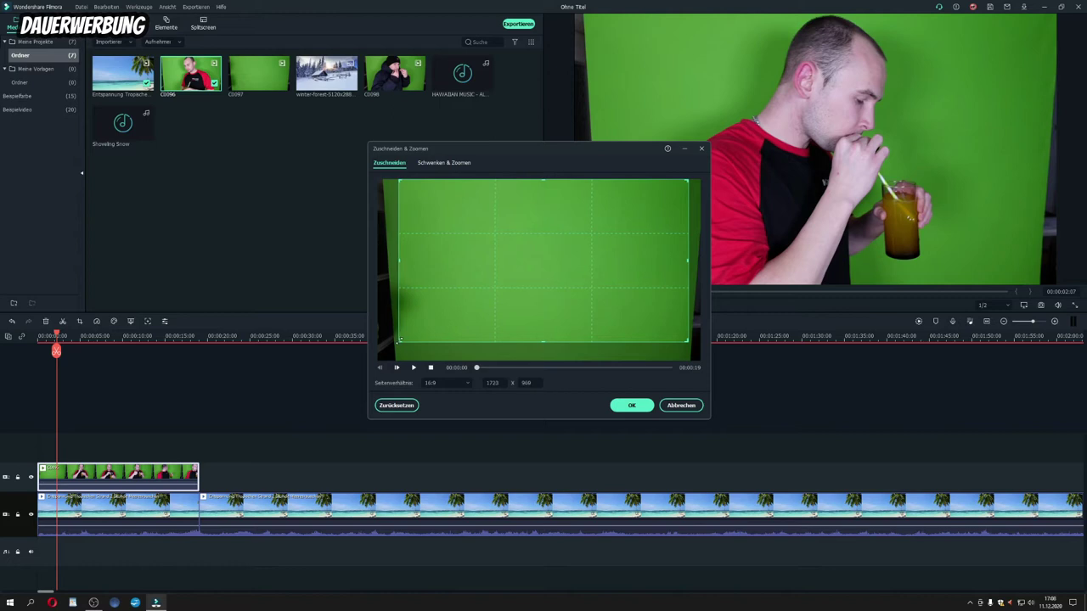
pyautogui.moveTo(395, 341); pyautogui.dragTo(393, 345)
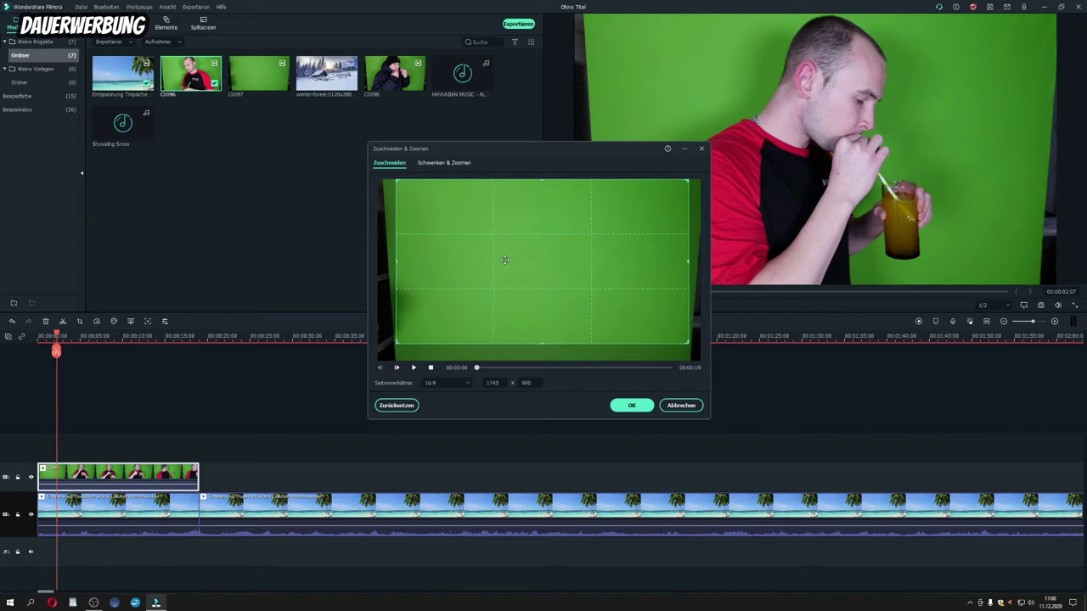
pyautogui.click(629, 406)
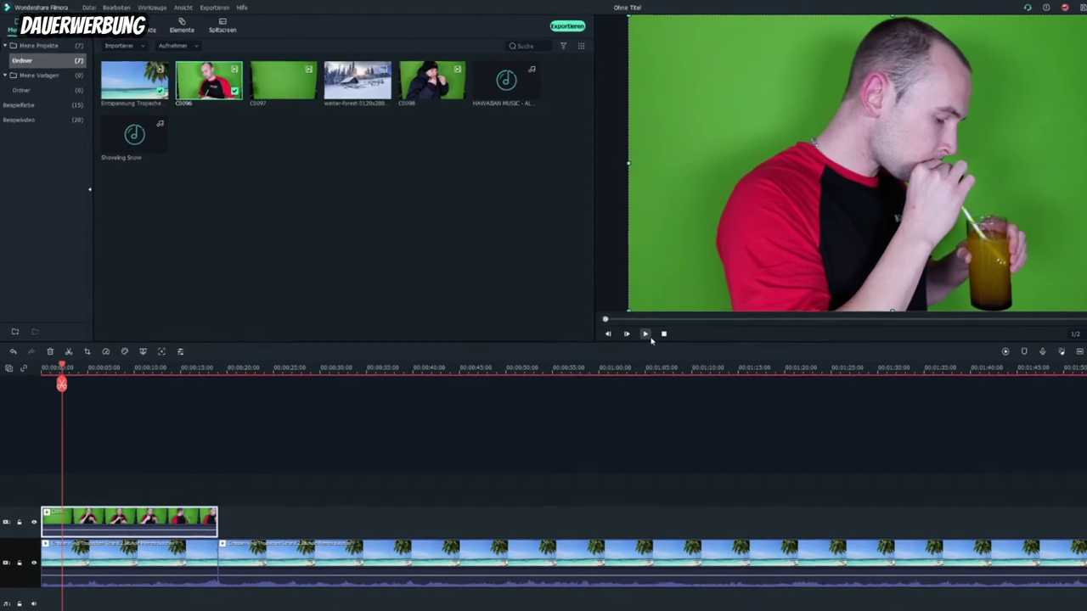
# Preview the cropped clip briefly and enable the green screen effect on it.
pyautogui.click(647, 335)
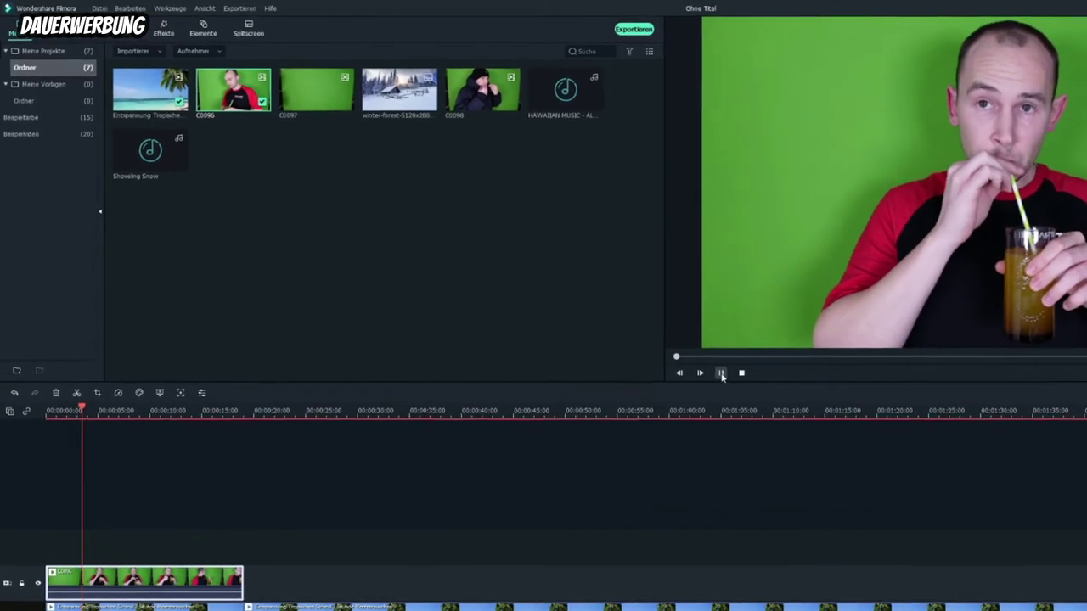
pyautogui.click(721, 372)
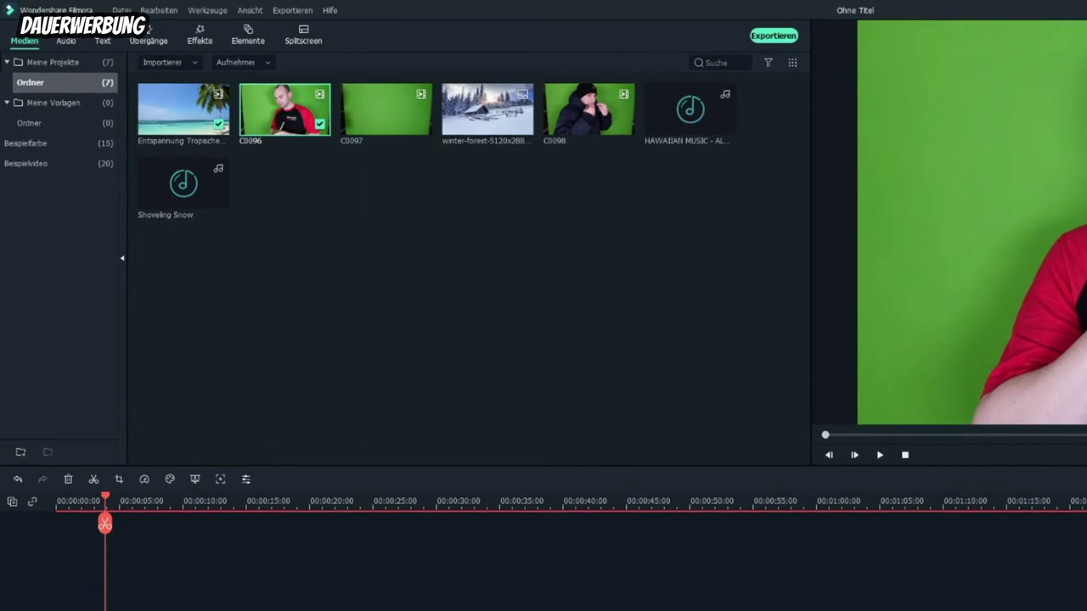
pyautogui.rightClick(176, 119)
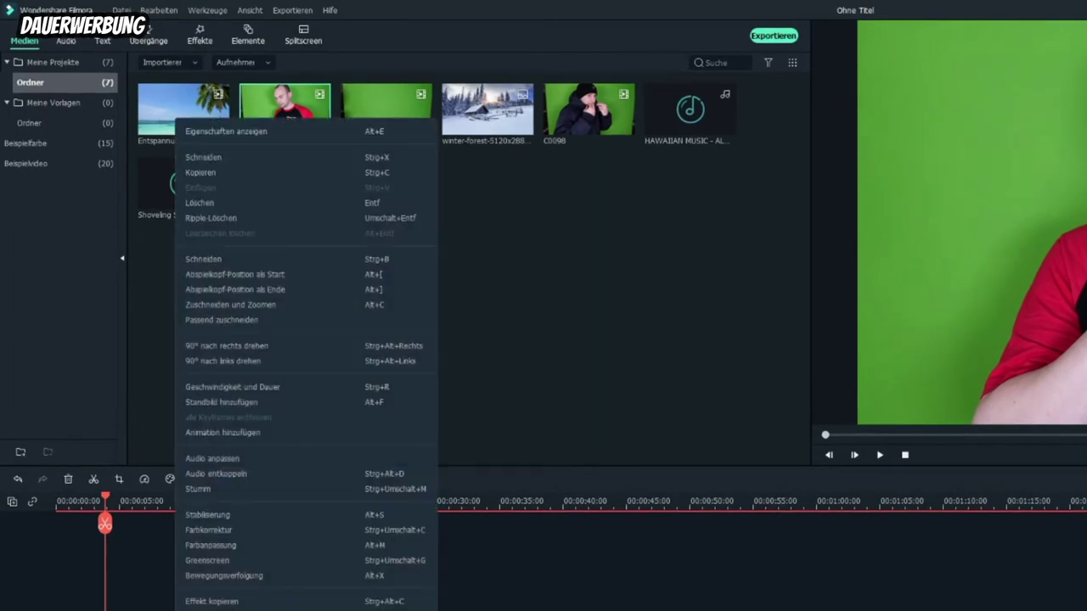
pyautogui.click(202, 560)
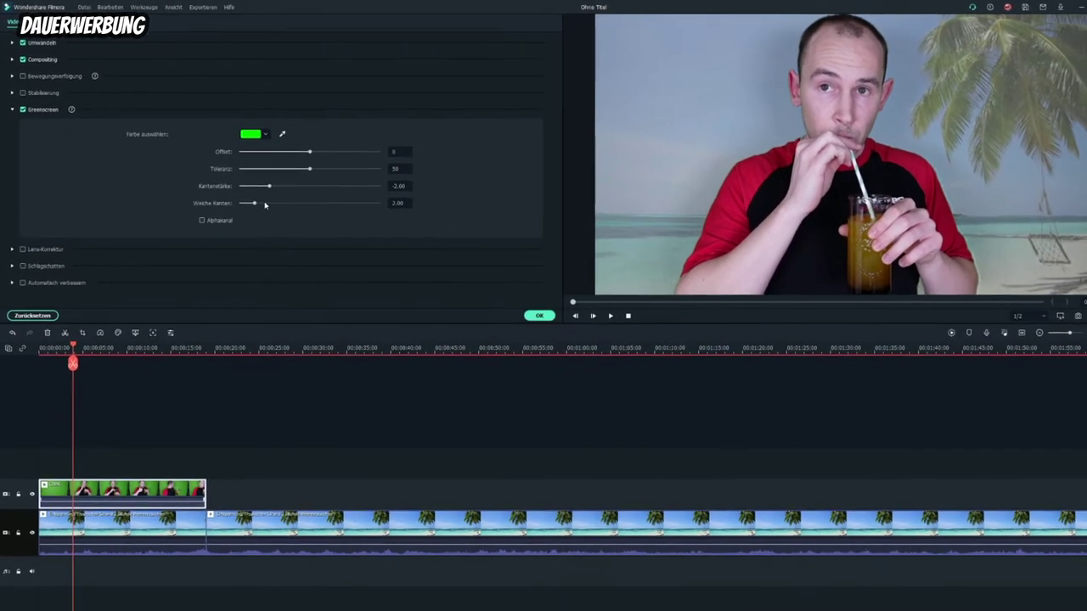
# Set the green screen offset to 21 and the edge thickness to -2.50, and play the keyed clip to check the result.
pyautogui.moveTo(299, 147); pyautogui.dragTo(306, 148)
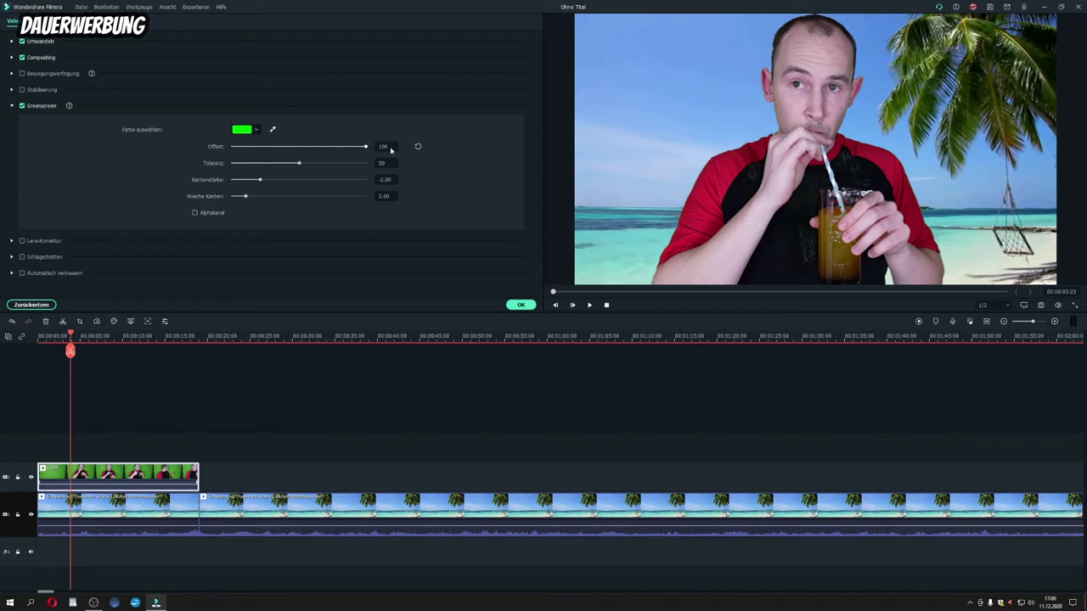
pyautogui.moveTo(335, 148); pyautogui.dragTo(314, 147)
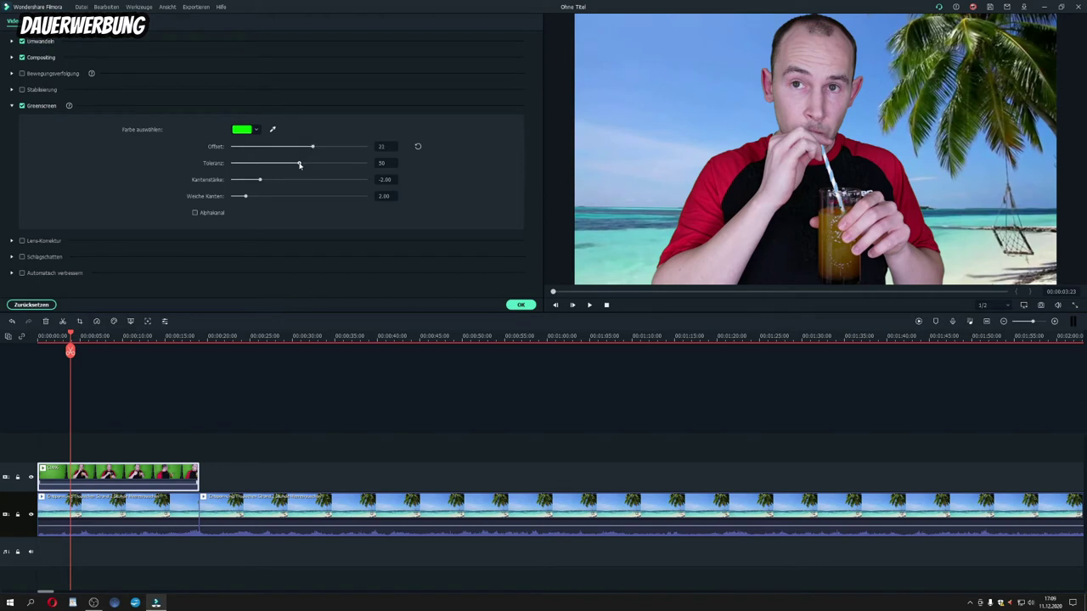
pyautogui.moveTo(300, 165); pyautogui.dragTo(298, 166)
pyautogui.click(589, 306)
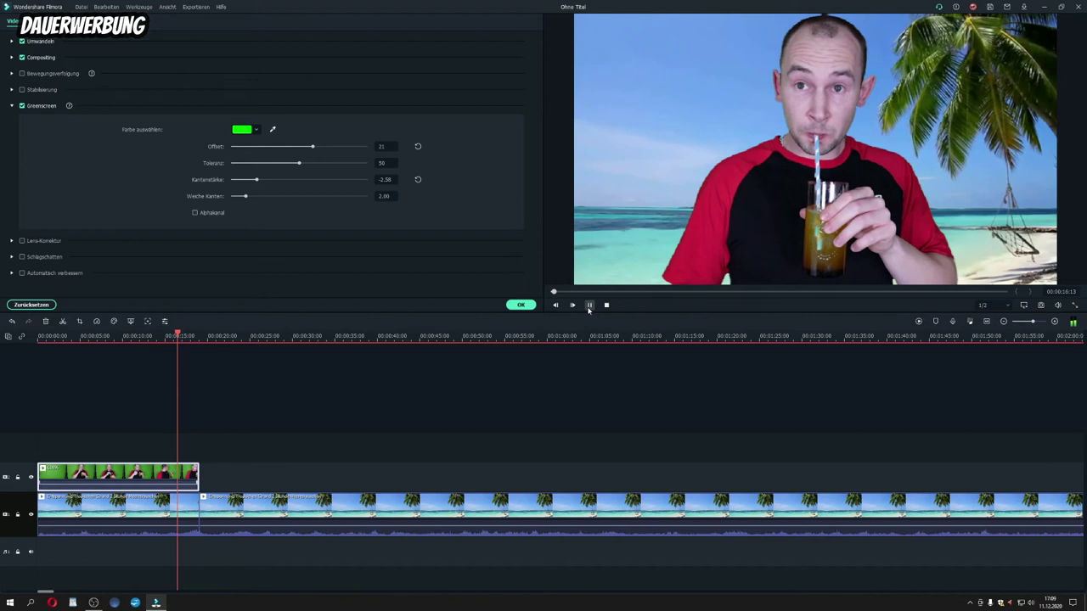
pyautogui.click(590, 306)
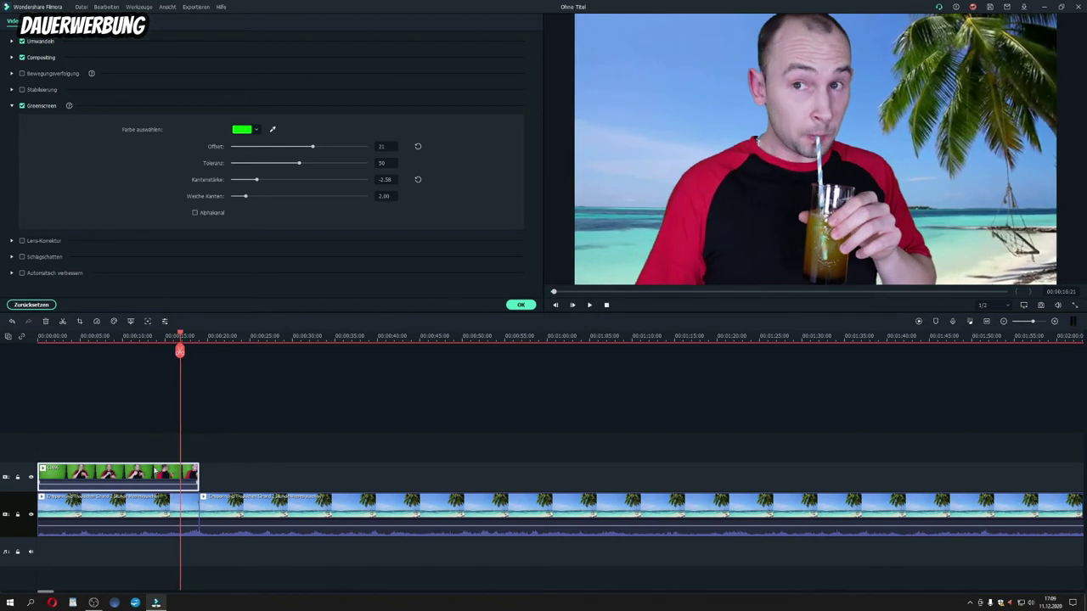
# Scale the keyed person down to about three quarters of the frame and position him centrally along the lower edge of the beach scene.
pyautogui.click(809, 146)
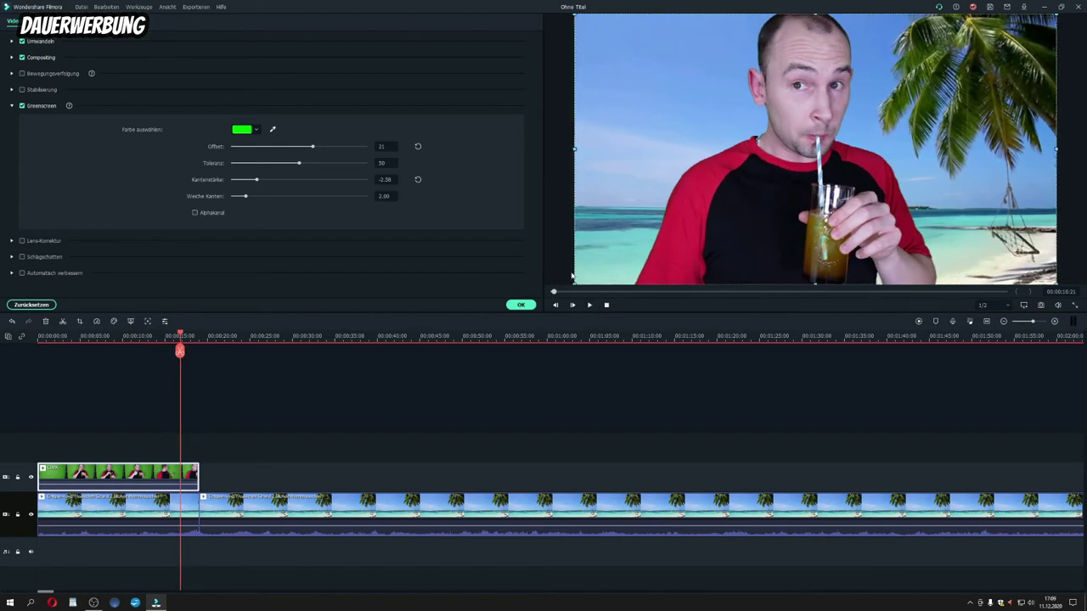
pyautogui.moveTo(577, 284); pyautogui.dragTo(720, 224)
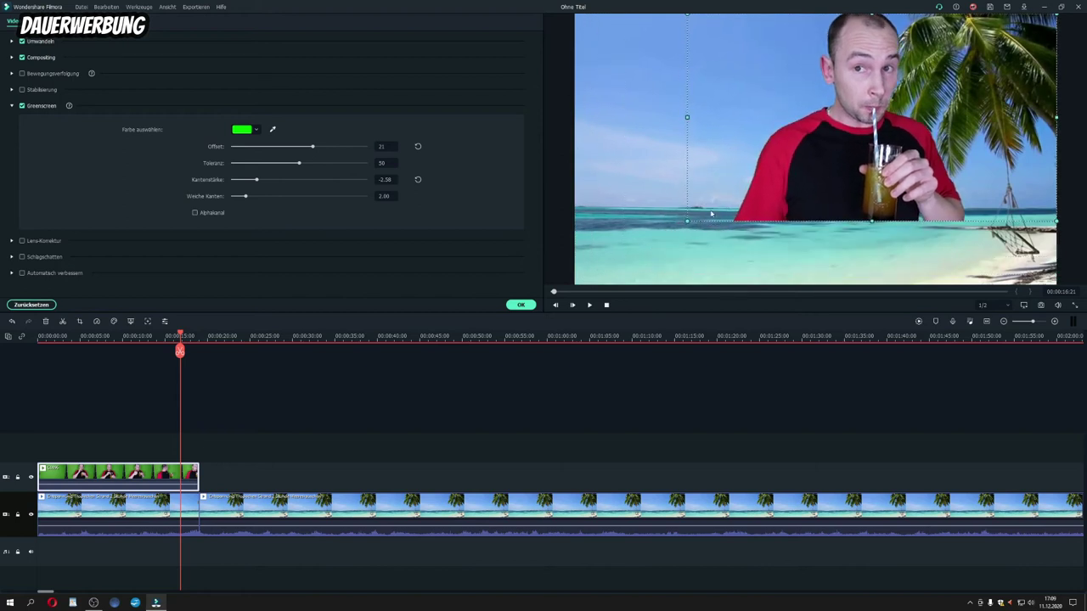
pyautogui.moveTo(844, 153); pyautogui.dragTo(788, 202)
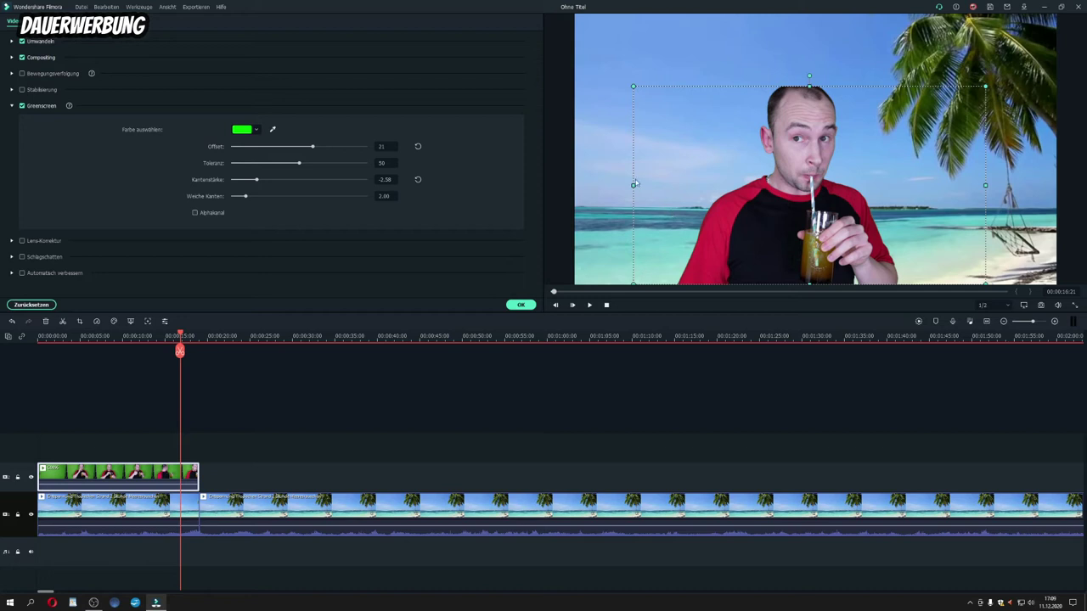
pyautogui.click(614, 174)
pyautogui.click(803, 213)
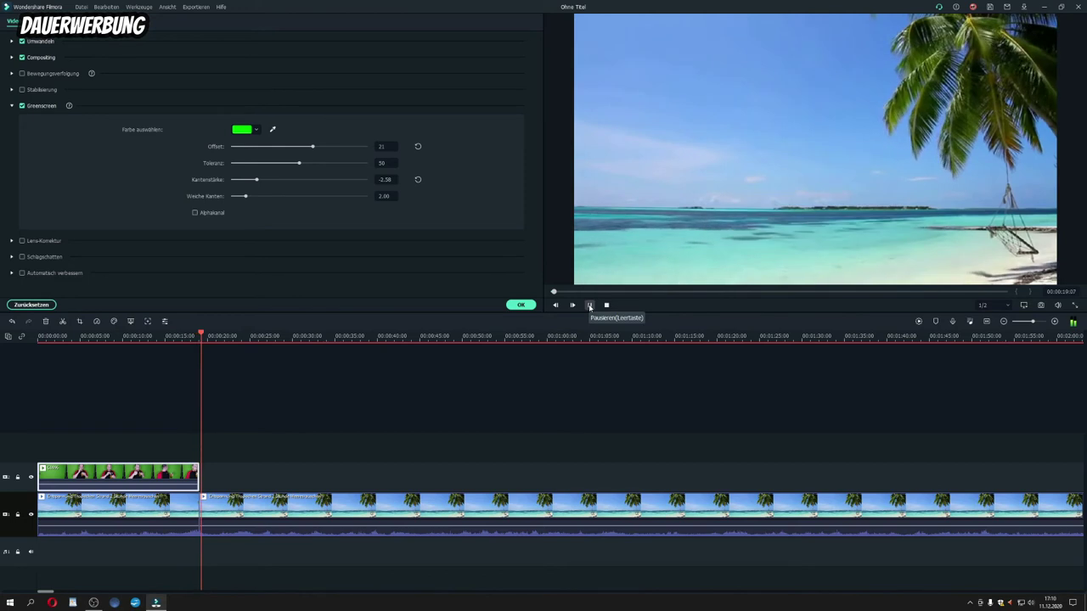
# Replay the composite from about two seconds to check the person against the beach background.
pyautogui.click(590, 305)
pyautogui.click(56, 337)
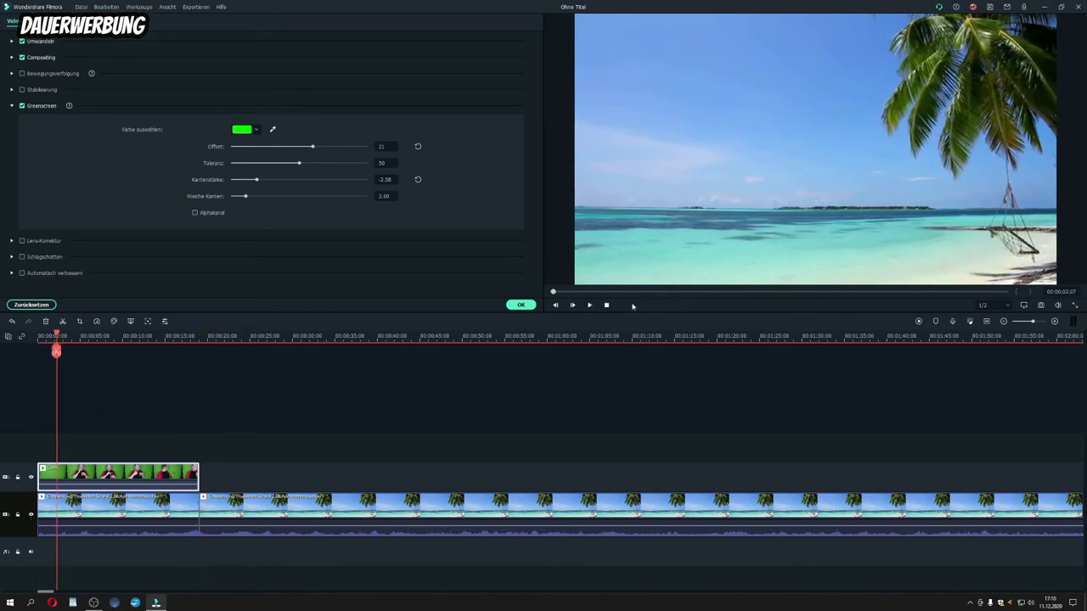
pyautogui.click(590, 306)
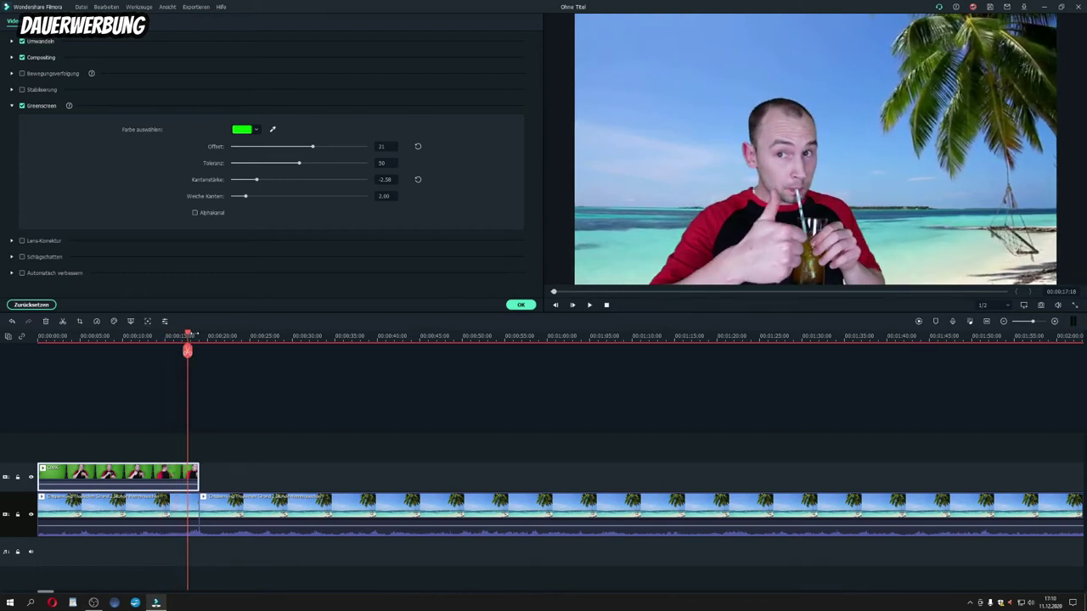
# Cut out the clip section from 00:00:16:20 to 00:00:17:22 and move the remaining end piece directly against the first part.
pyautogui.moveTo(188, 350); pyautogui.dragTo(170, 351)
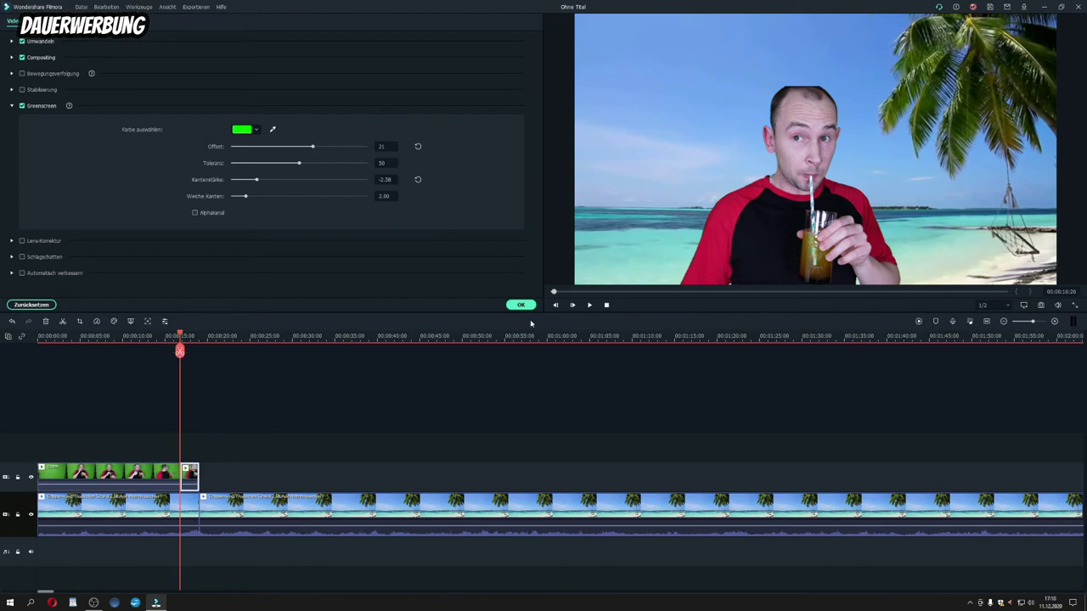
pyautogui.click(589, 305)
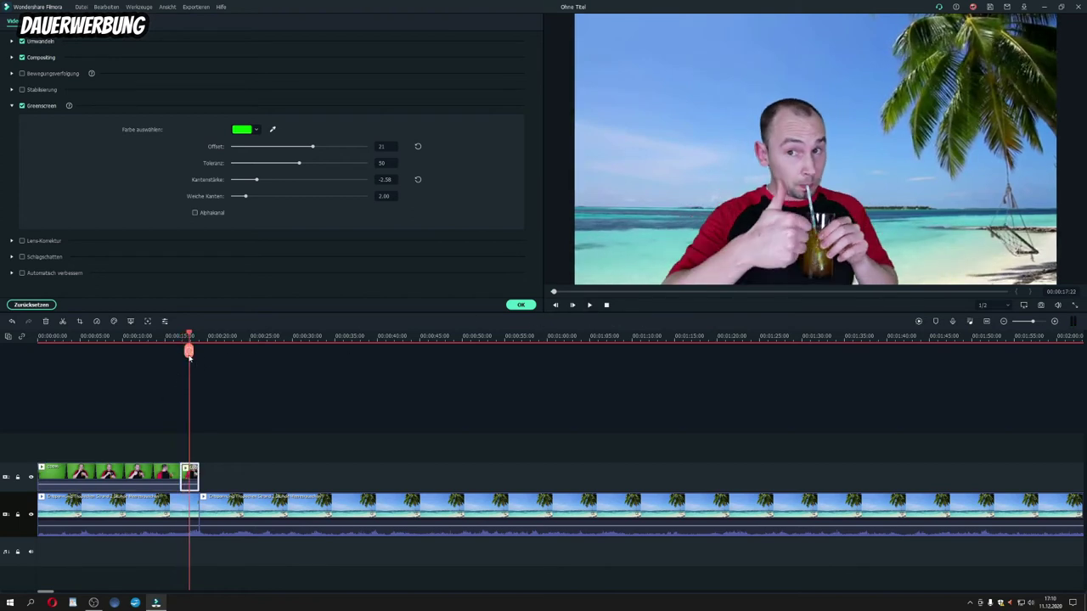
pyautogui.rightClick(185, 477)
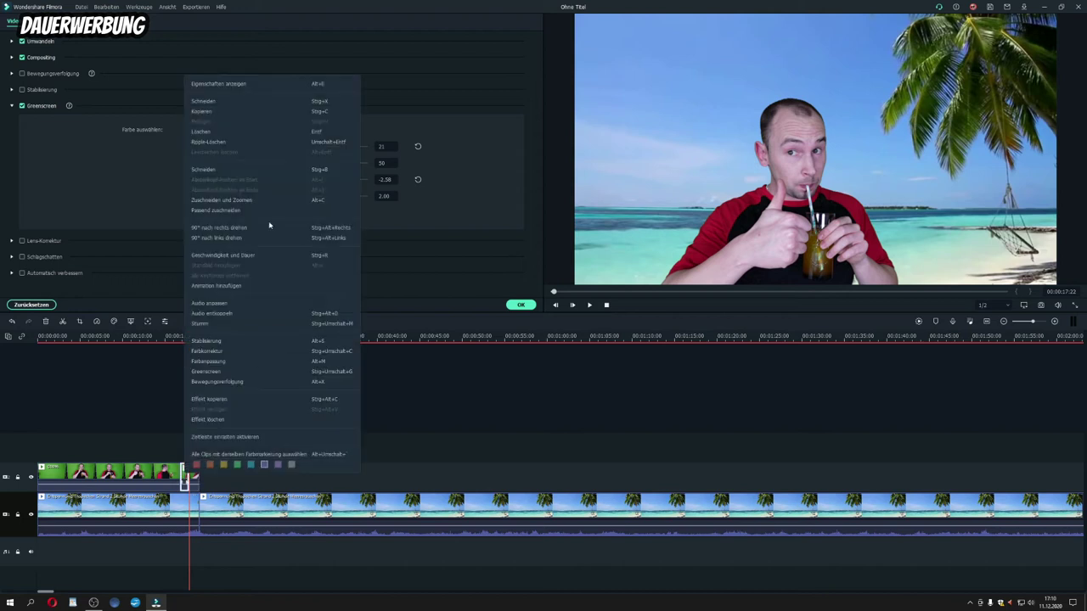
pyautogui.click(197, 132)
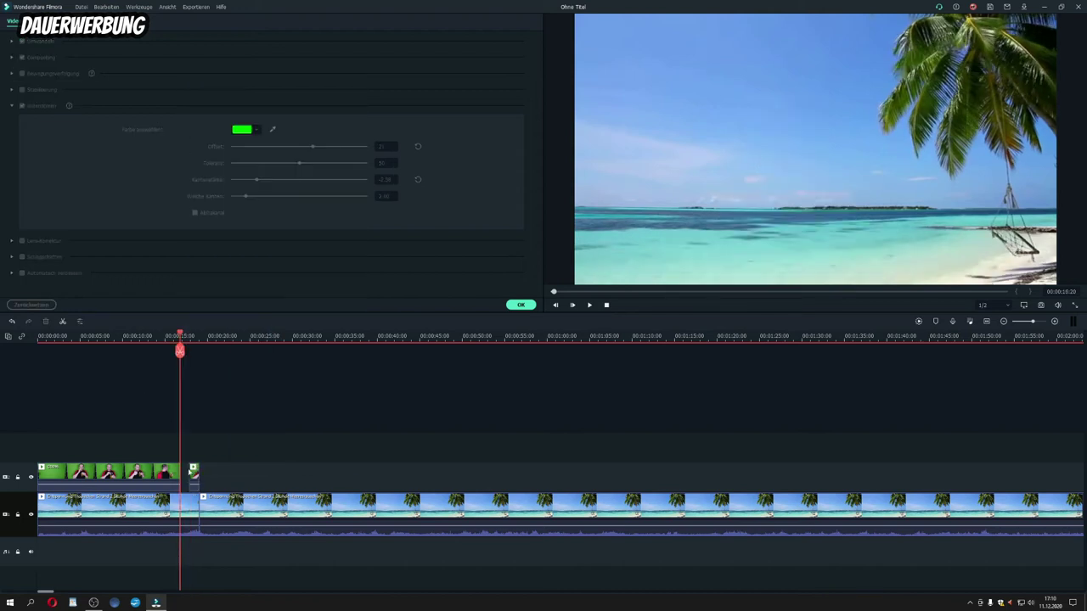
pyautogui.hotkey('ctrl', 'z')
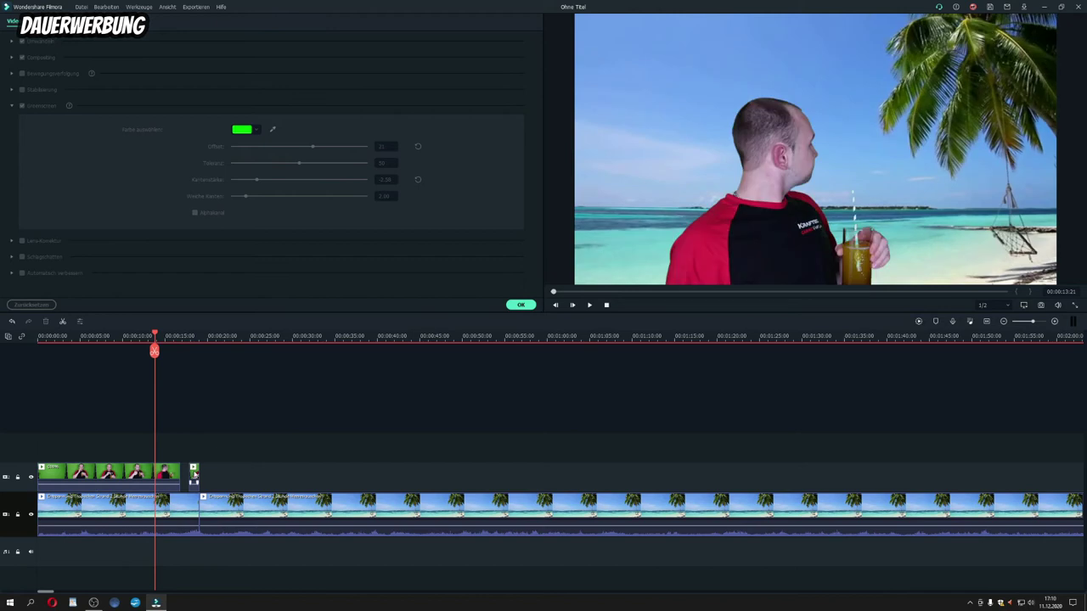
pyautogui.click(185, 476)
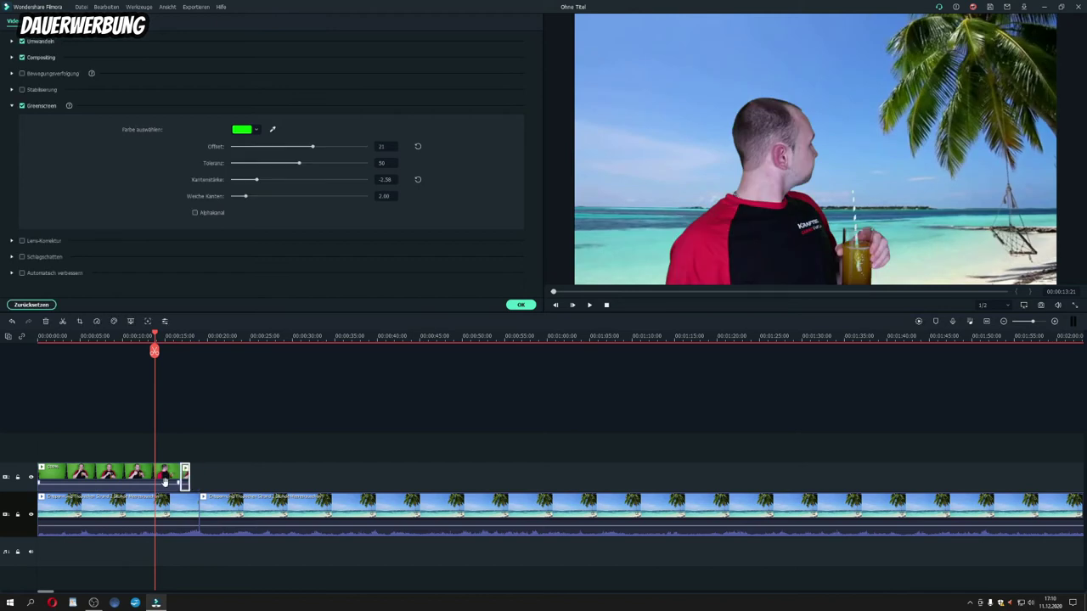
# Replay the trimmed beach composite from its start to check the cut.
pyautogui.click(607, 305)
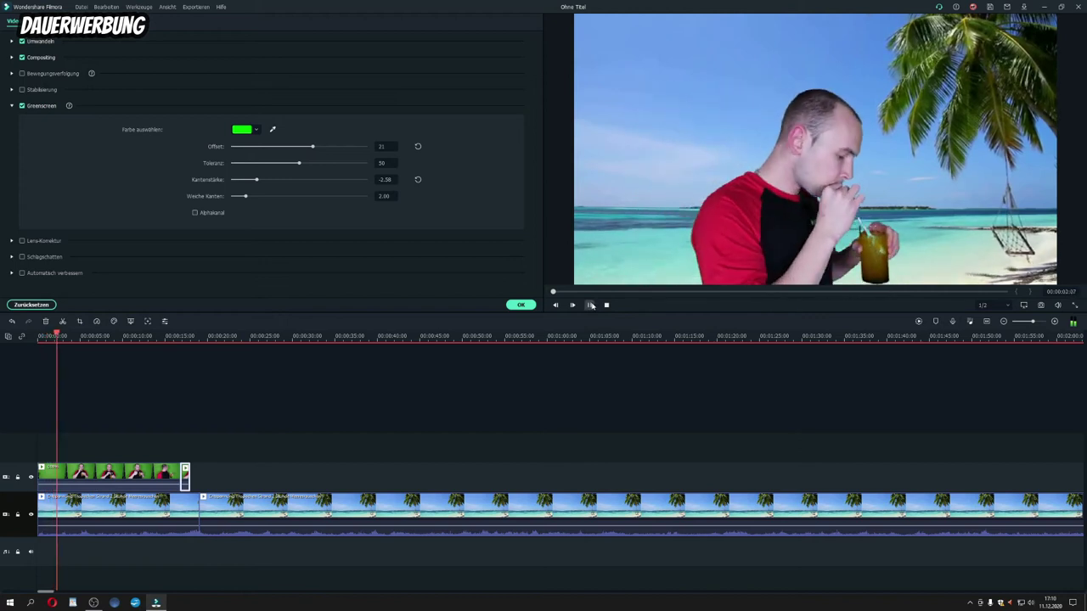
pyautogui.click(35, 338)
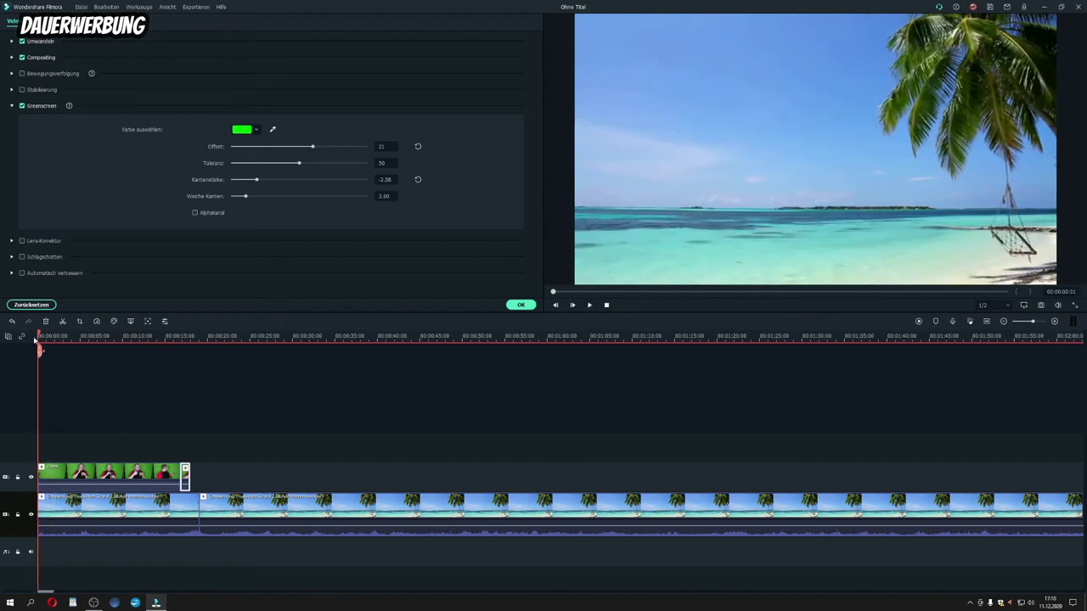
pyautogui.click(587, 305)
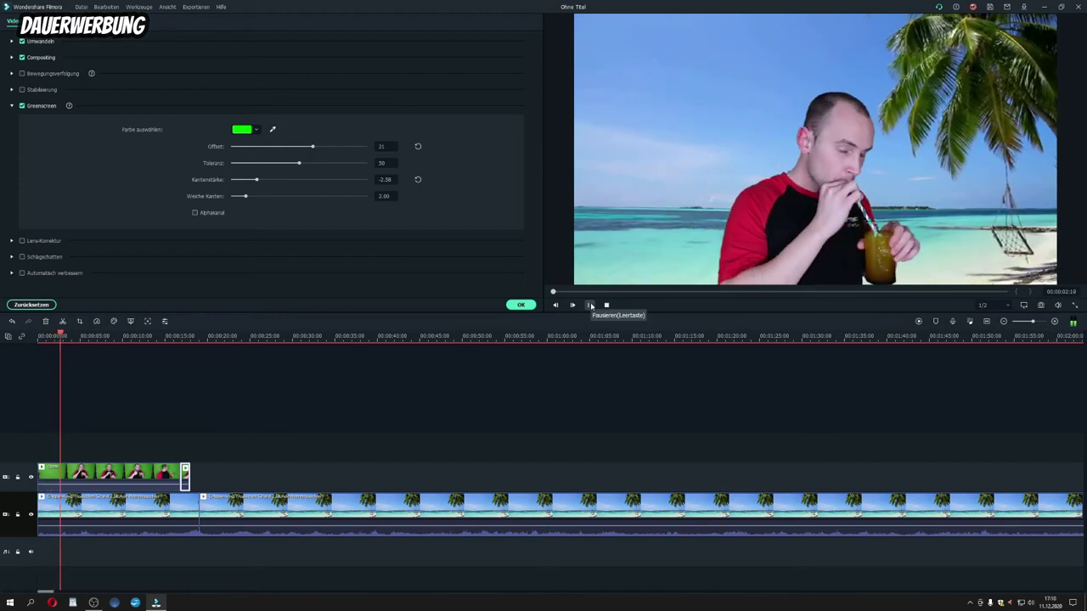
pyautogui.click(590, 304)
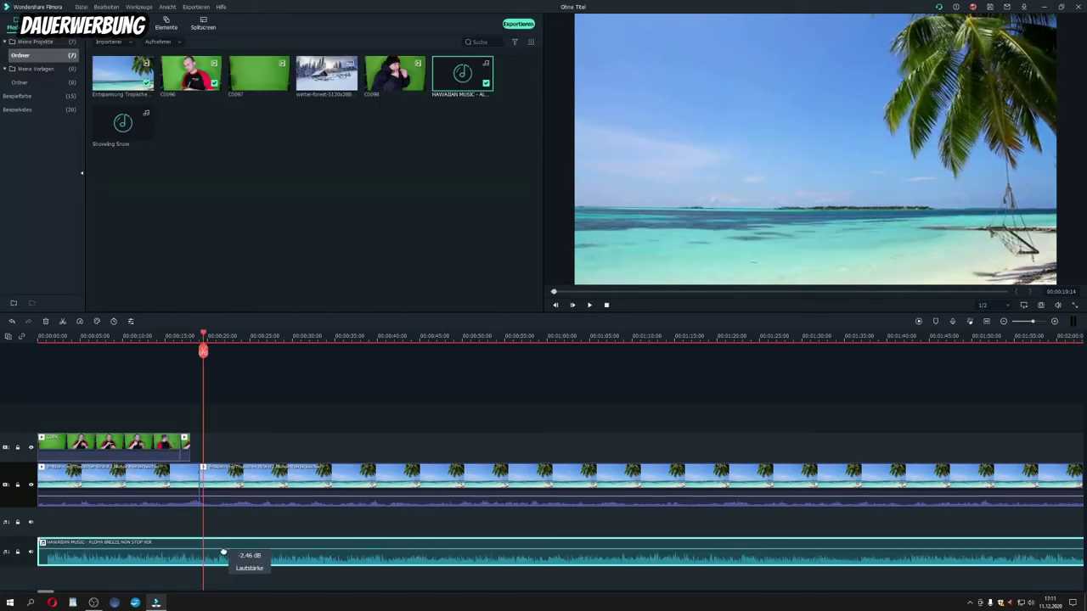
# Lower the volume of the Hawaiian music clip beneath the beach scene.
pyautogui.moveTo(224, 556); pyautogui.dragTo(222, 561)
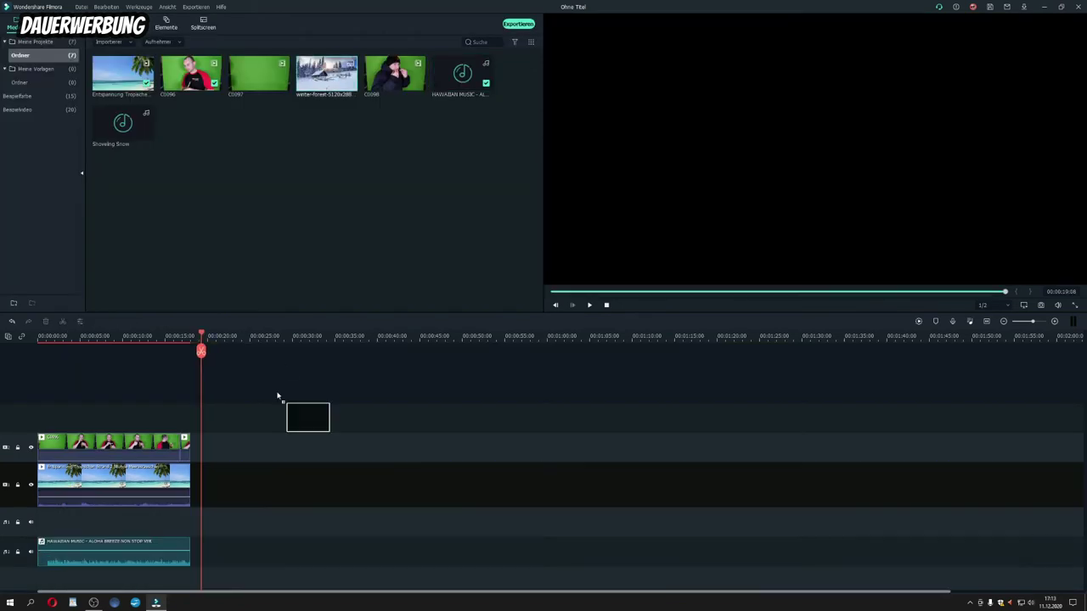
# Place the winter-forest image after the beach section, extended to about 00:01:41, with clip C0098 on the track above it.
pyautogui.moveTo(280, 394); pyautogui.dragTo(898, 485)
pyautogui.moveTo(394, 75); pyautogui.dragTo(204, 441)
# Preview clip C0098 and crop it to a 16:9 area of 1721 x 968 that excludes the edges beside the green screen.
pyautogui.click(590, 305)
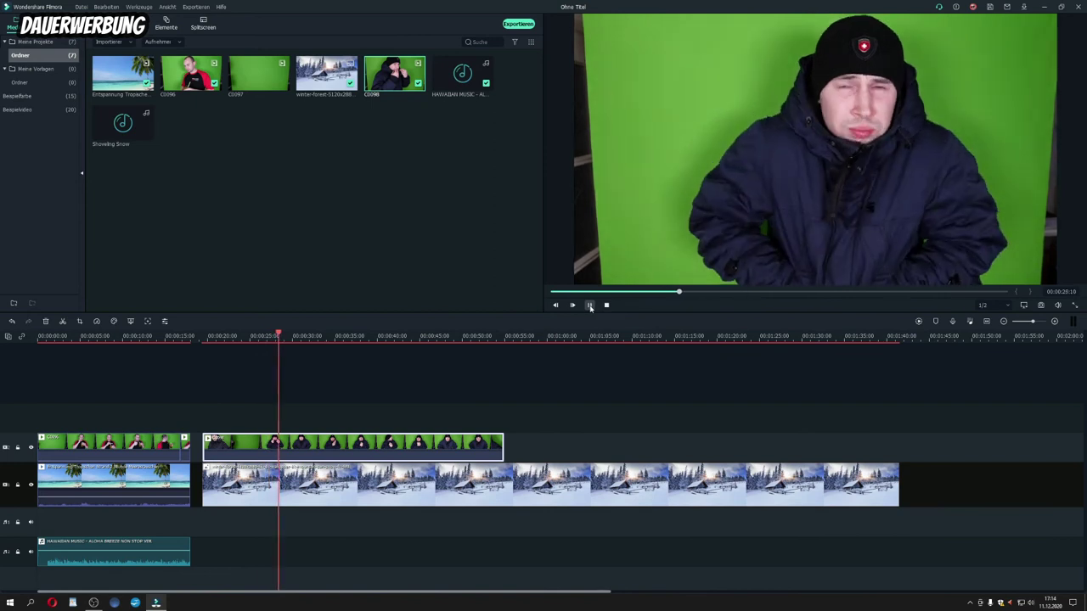
pyautogui.click(79, 321)
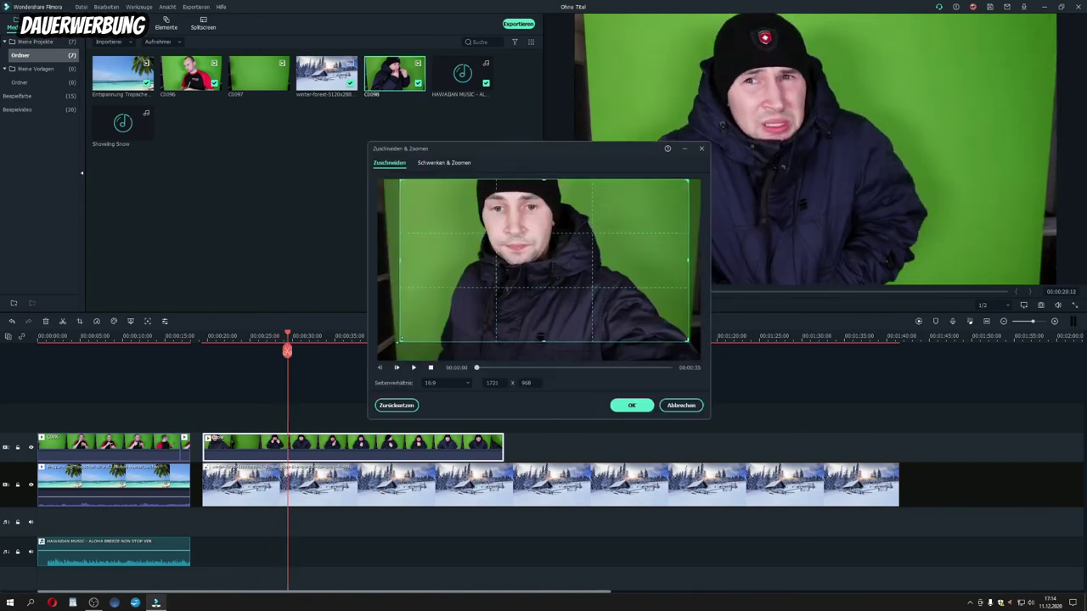
pyautogui.click(631, 406)
# Cut about the first 3.5 seconds off clip C0098 and let the remainder start with the winter image.
pyautogui.click(589, 306)
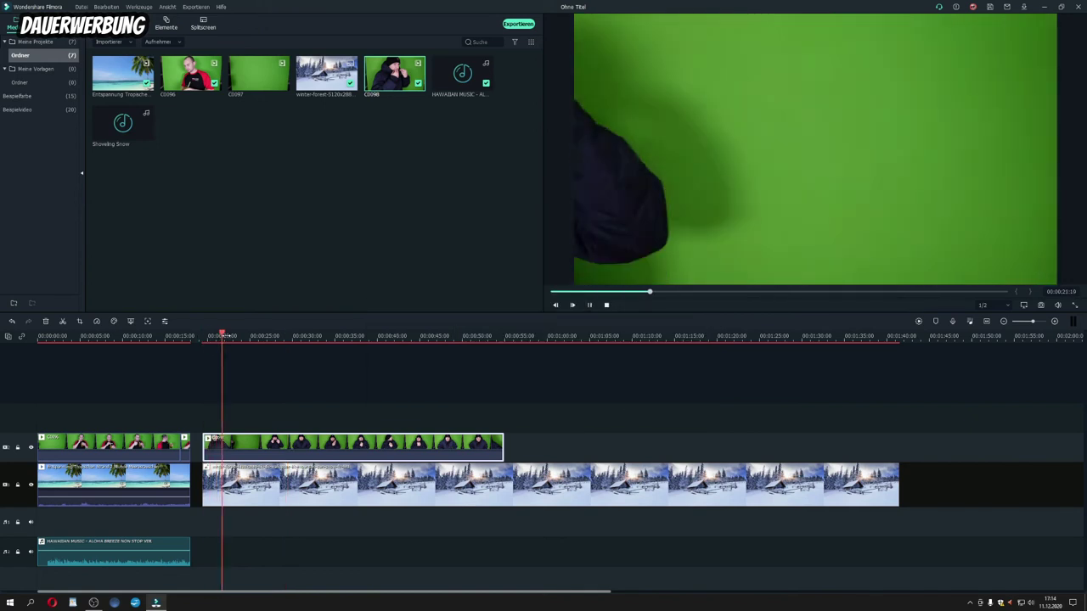
pyautogui.hotkey('ctrl', 'b')
pyautogui.hotkey('ctrl', 'z')
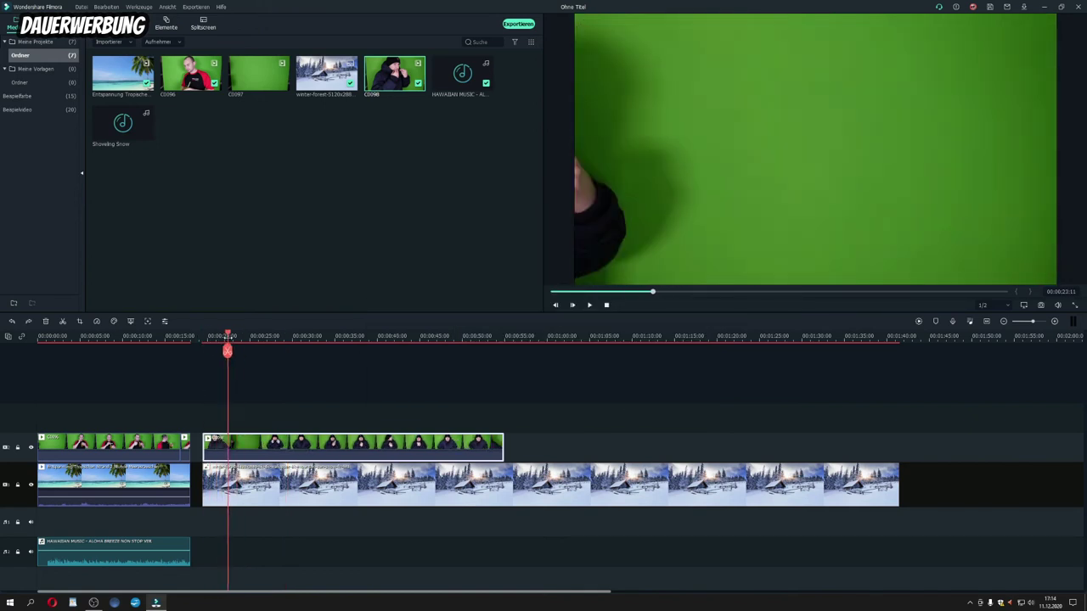
pyautogui.rightClick(213, 448)
pyautogui.click(222, 107)
# Trim the end of clip C0098 and the winter-forest image to about 00:00:49:21.
pyautogui.click(589, 305)
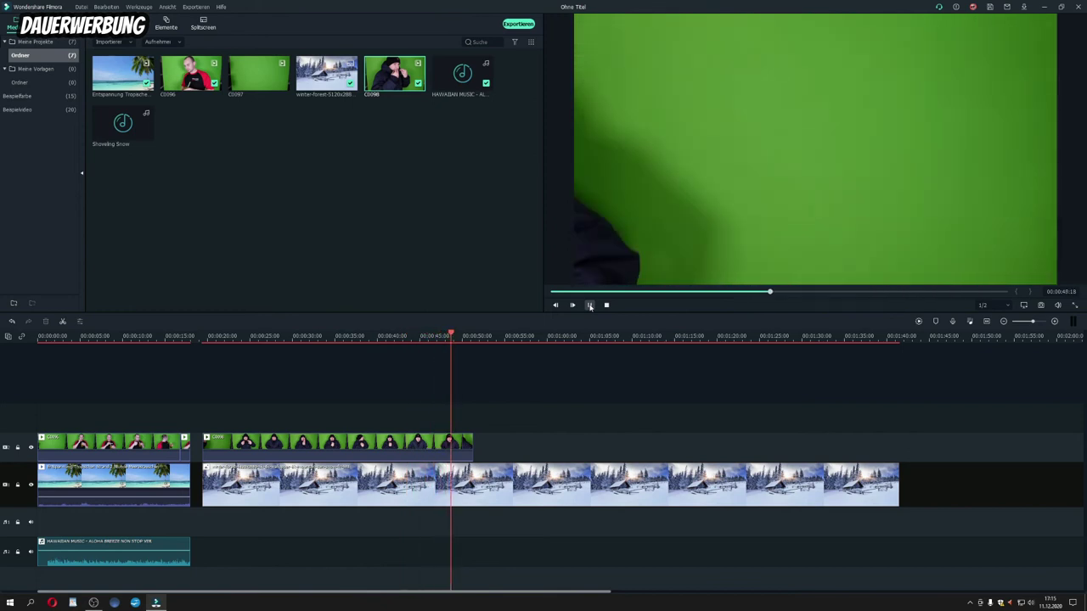
pyautogui.rightClick(465, 448)
pyautogui.click(488, 195)
# Key out the green in clip C0098 with offset 21 and tolerance 49, and play the winter composite to check it.
pyautogui.rightClick(246, 443)
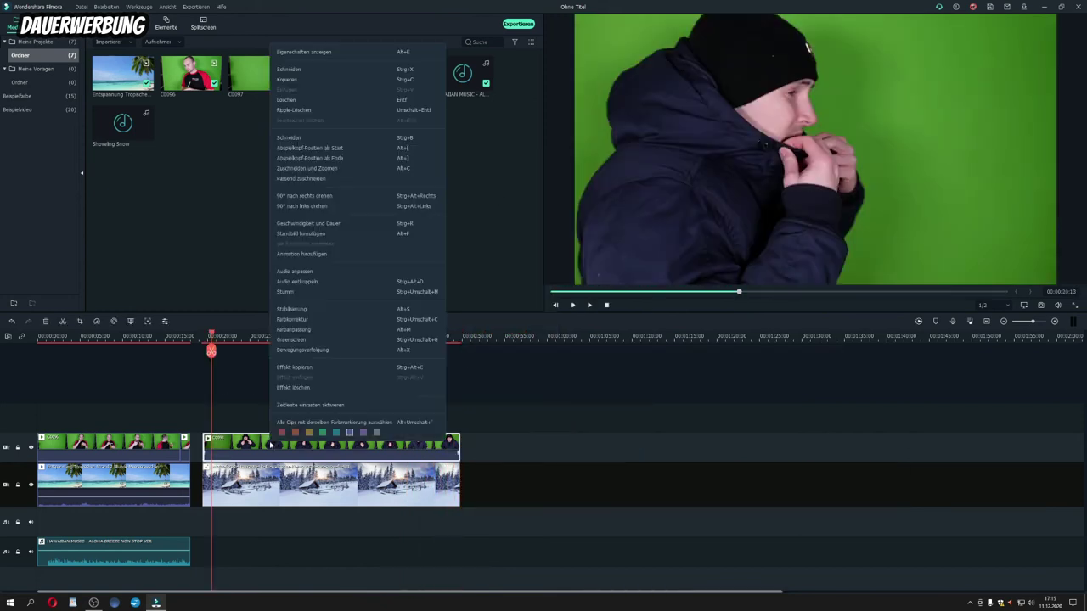
pyautogui.click(288, 340)
pyautogui.moveTo(303, 149)
pyautogui.mouseDown()
pyautogui.moveTo(344, 152)
pyautogui.moveTo(298, 155)
pyautogui.moveTo(313, 153)
pyautogui.mouseUp()
pyautogui.moveTo(299, 162)
pyautogui.mouseDown()
pyautogui.moveTo(320, 163)
pyautogui.moveTo(303, 167)
pyautogui.mouseUp()
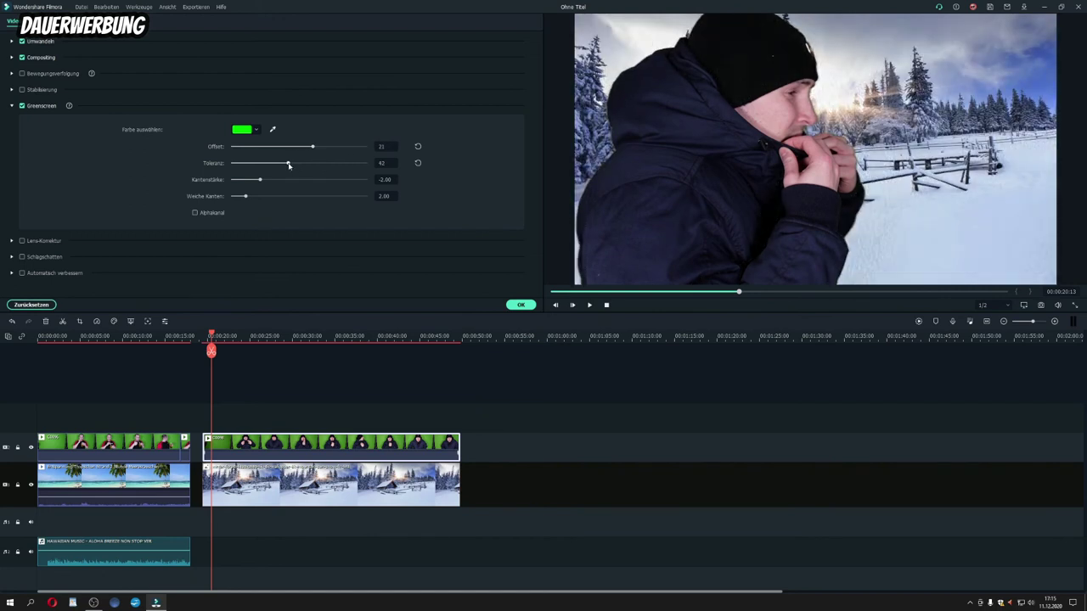
pyautogui.click(588, 306)
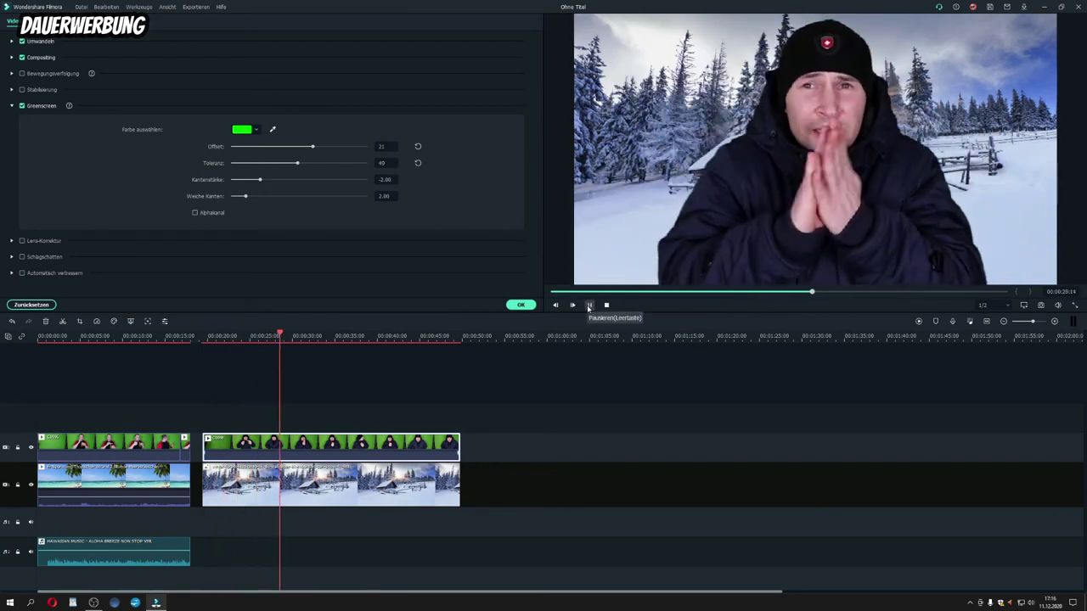
pyautogui.click(589, 306)
pyautogui.click(520, 305)
# Add the Shoveling Snow sound beneath the start of the winter scene and play it.
pyautogui.moveTo(123, 125); pyautogui.dragTo(207, 552)
pyautogui.click(590, 304)
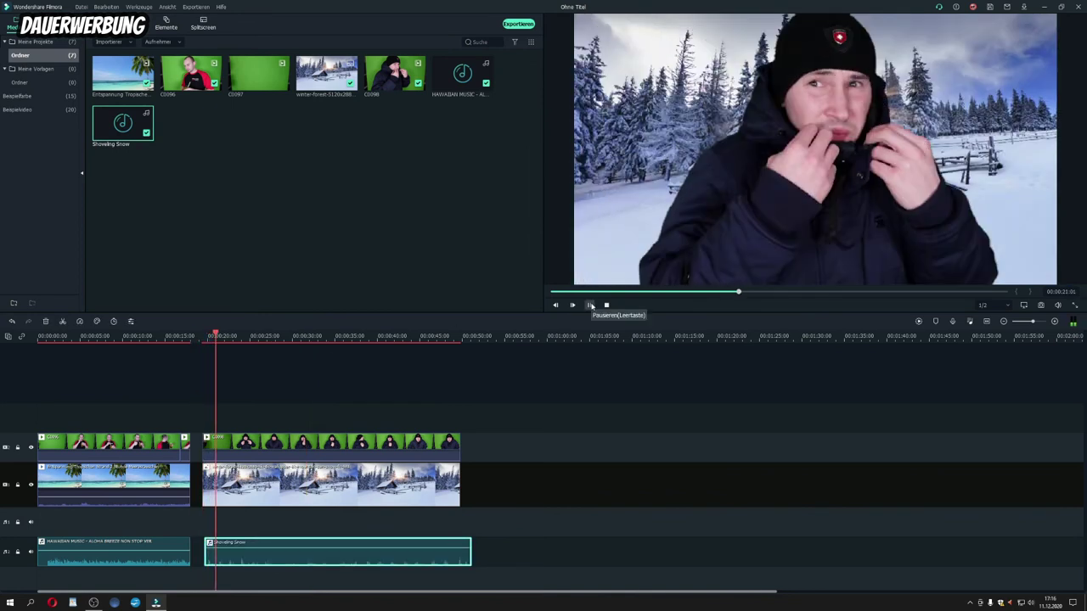
# Split the Shoveling Snow sound at about 22 seconds, 00:00:25:13 and 00:00:28:01, and lower the volume of the unneeded pieces.
pyautogui.click(204, 336)
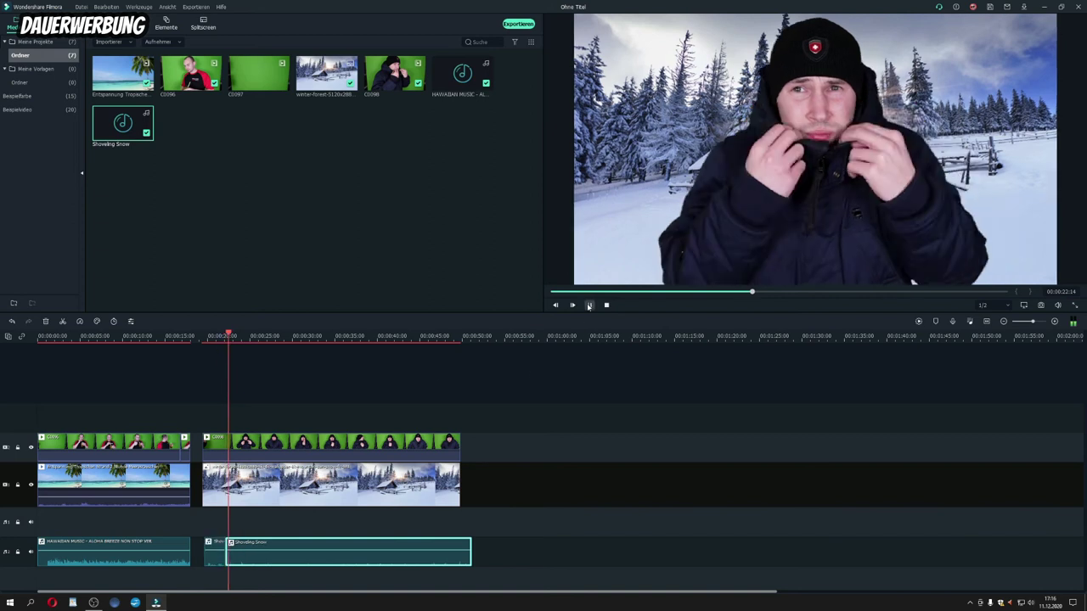
pyautogui.click(589, 305)
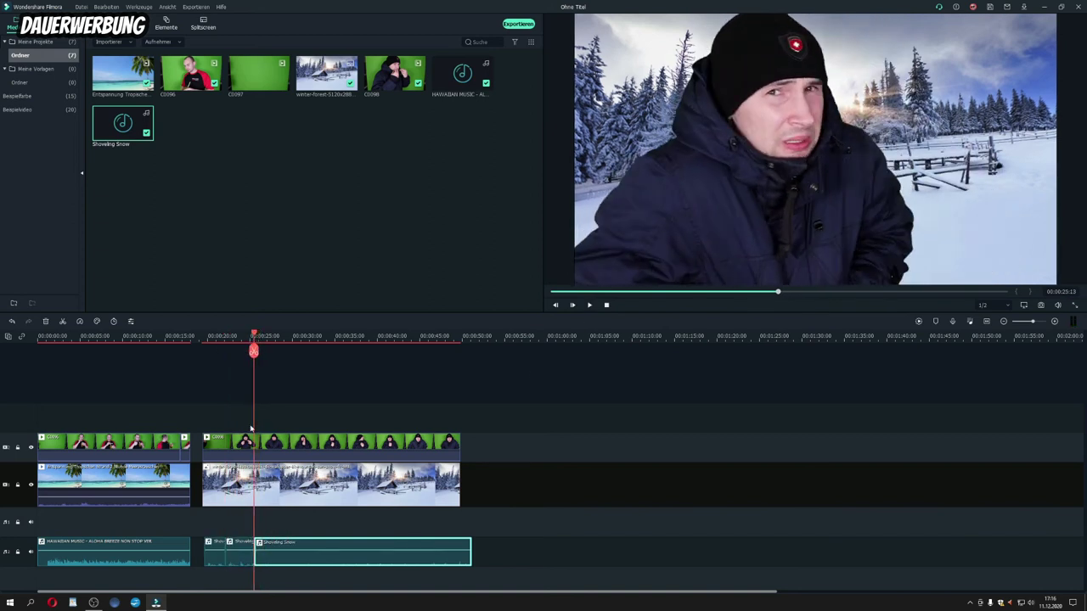
pyautogui.moveTo(253, 350); pyautogui.dragTo(274, 350)
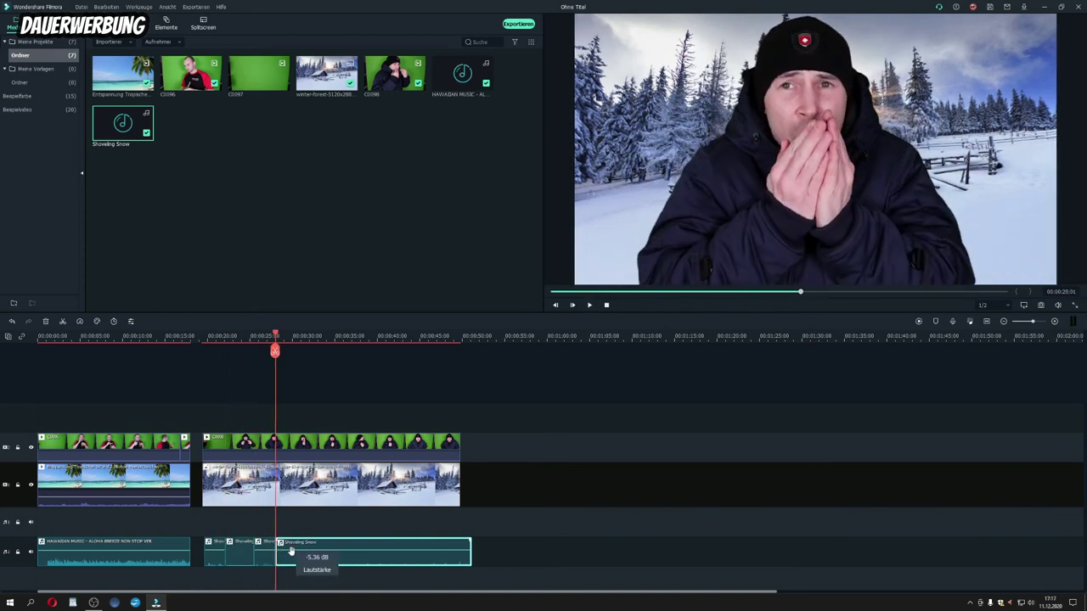
# Split the Shoveling Snow sound at 00:00:47:08 and remove the part that extends past the end of the winter scene.
pyautogui.click(589, 305)
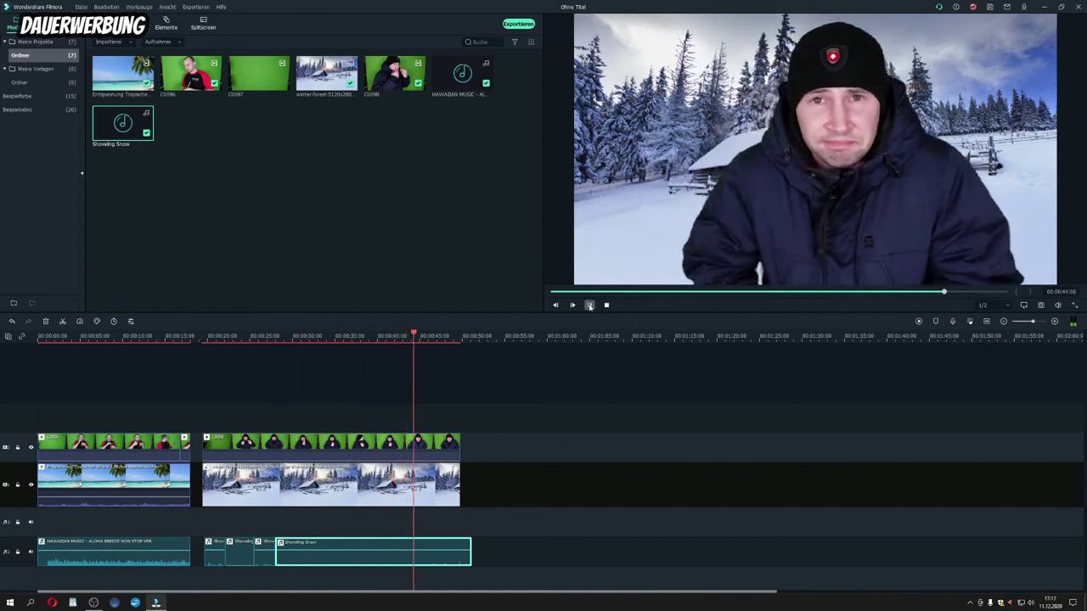
pyautogui.press('space')
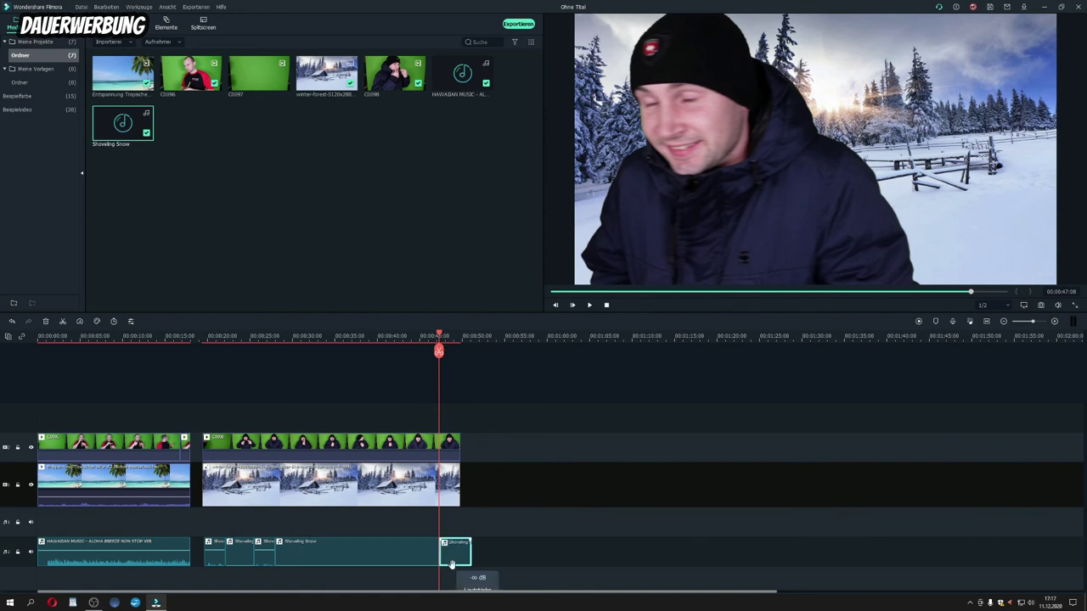
pyautogui.press('space')
pyautogui.press('space')
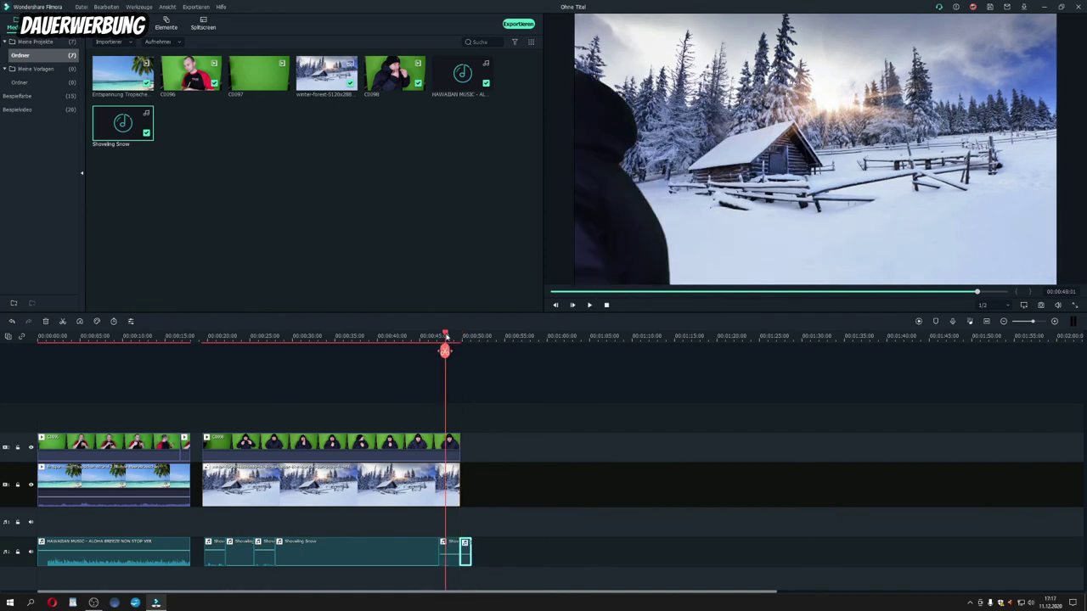
pyautogui.press('Up')
# Split clip C0098, the winter image and the snow sound at about 00:00:27:11, and replay the scene to check it.
pyautogui.click(589, 305)
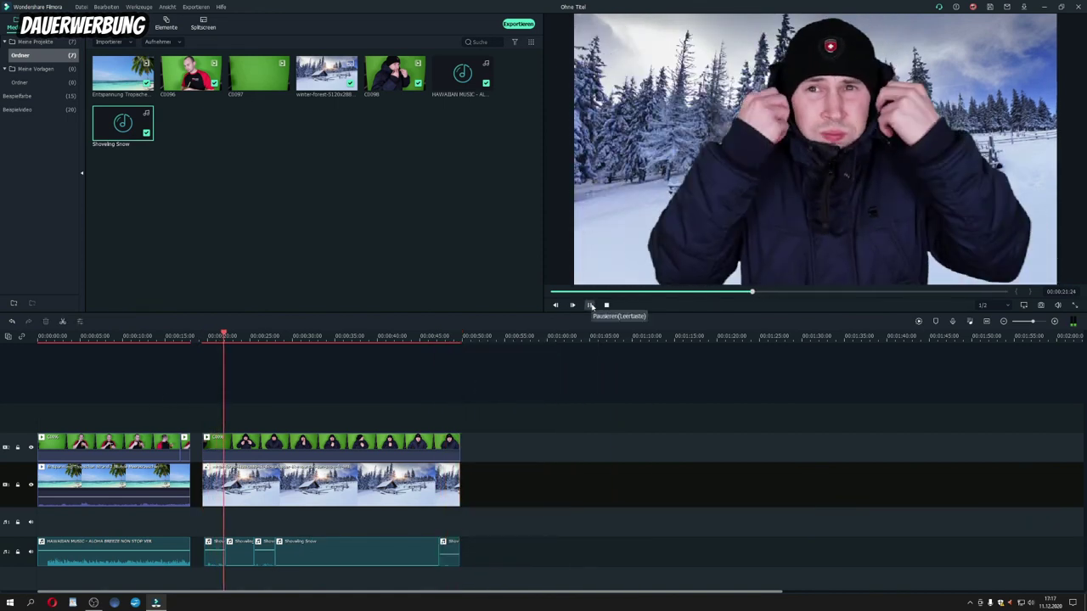
pyautogui.click(269, 350)
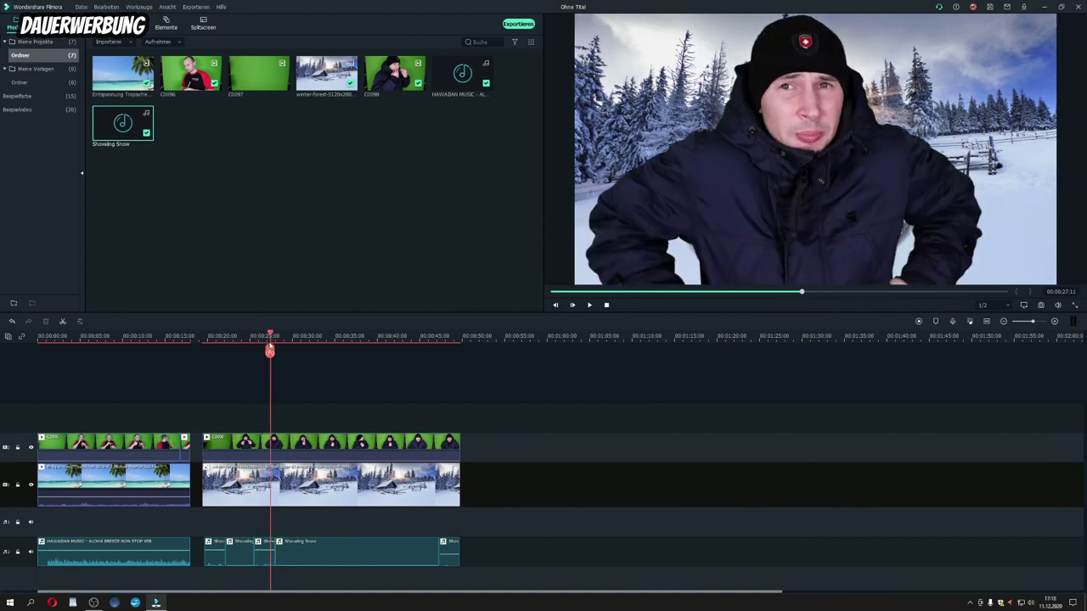
pyautogui.hotkey('ctrl', 'b')
pyautogui.press('space')
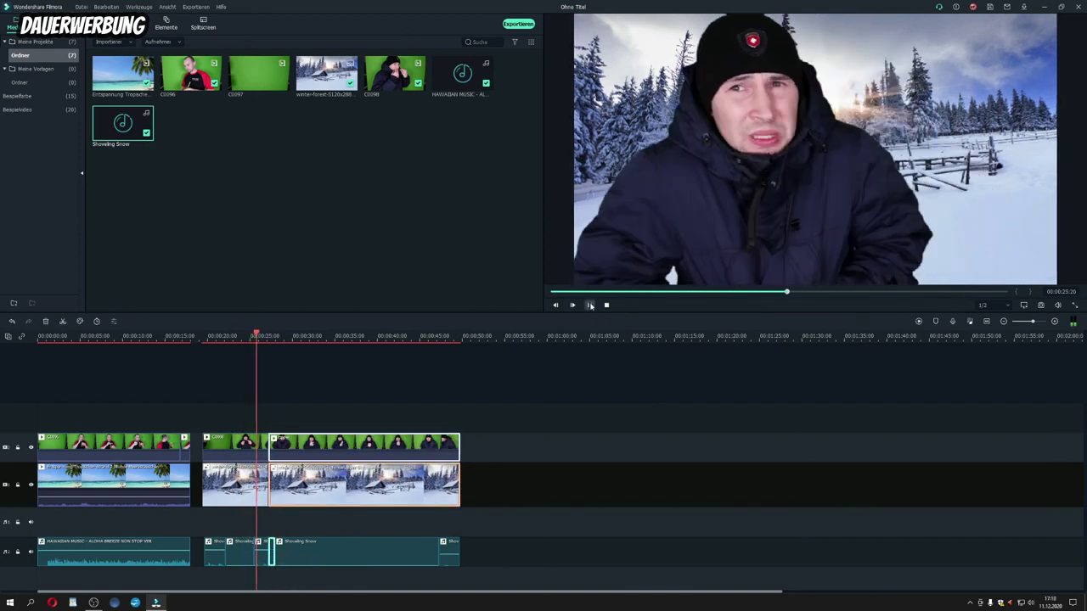
pyautogui.click(444, 338)
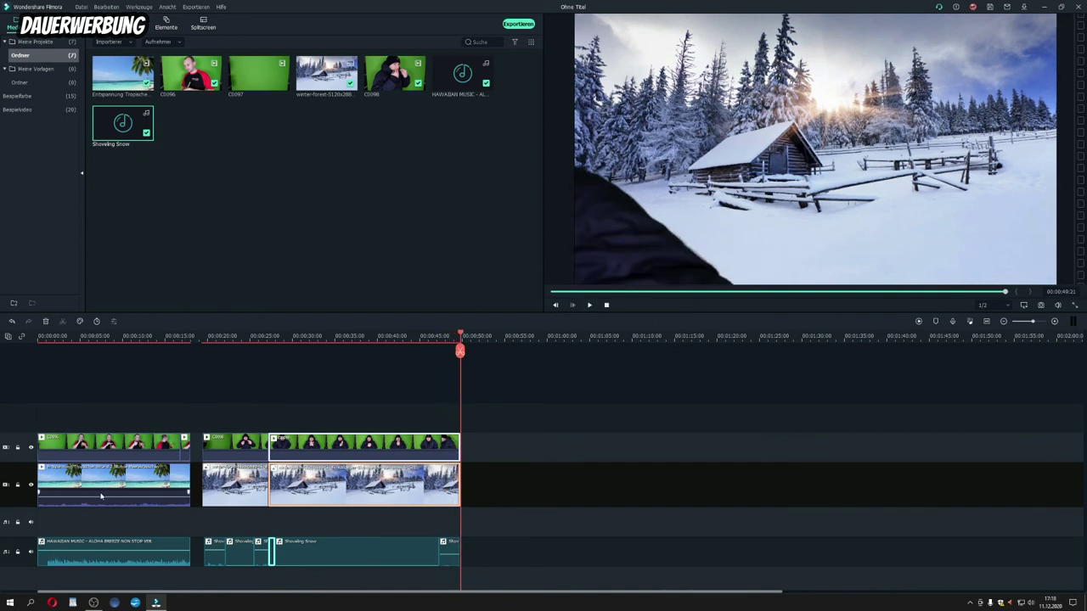
# Export the project to the desktop as an MP4 file named Mein Video.
pyautogui.click(518, 23)
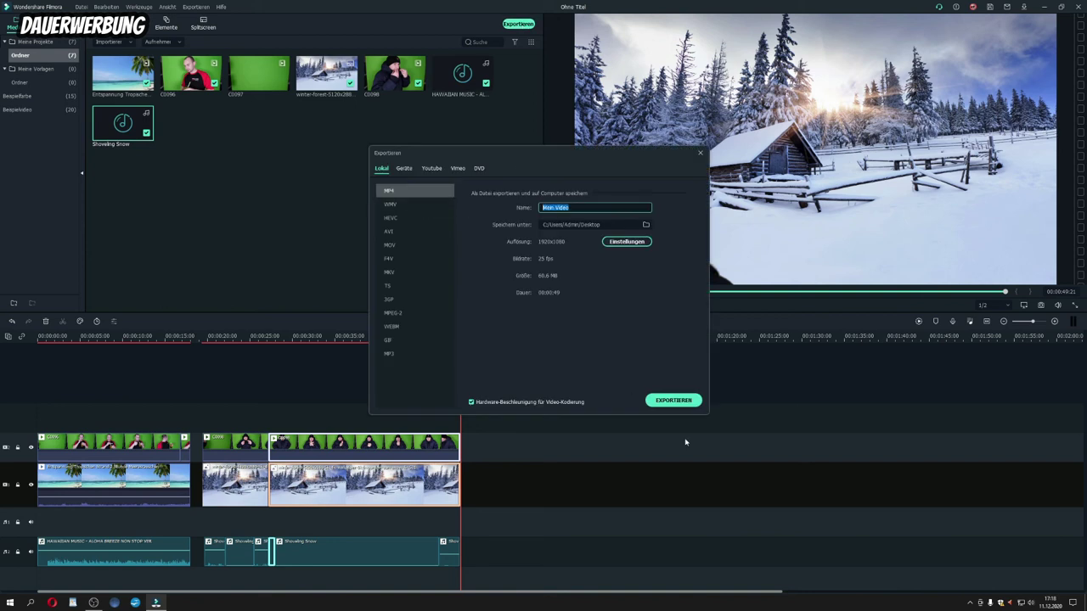
pyautogui.click(673, 401)
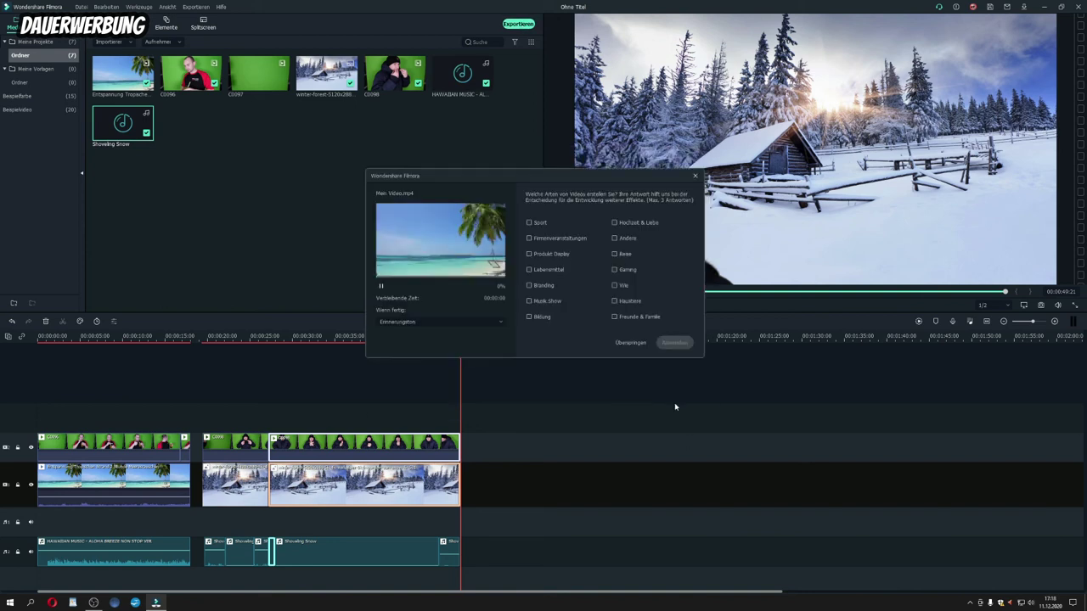